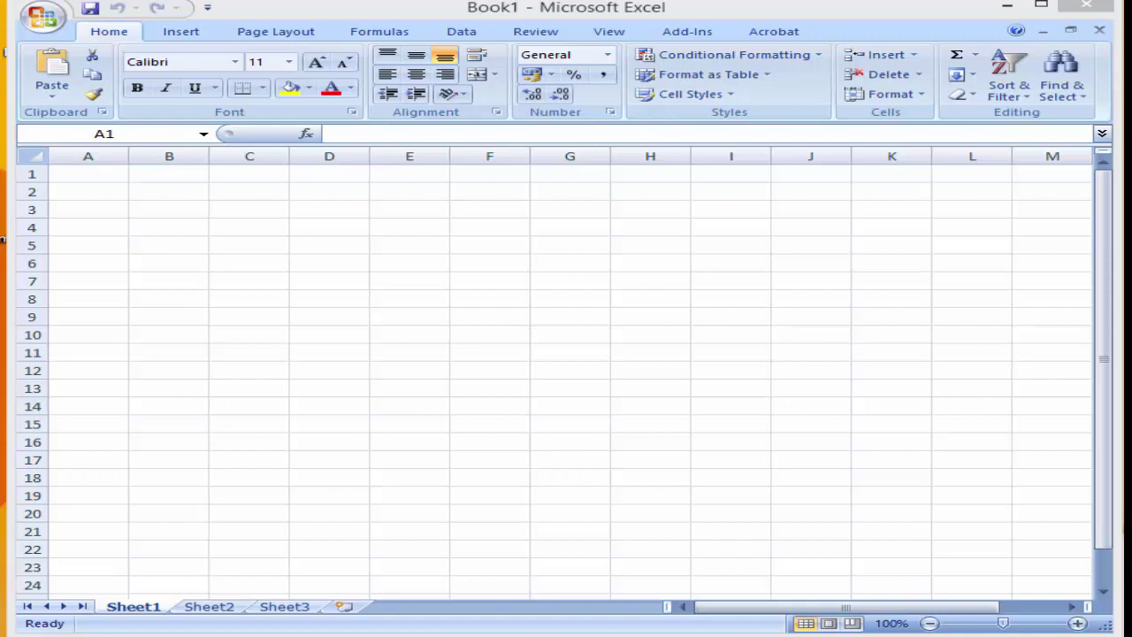
Look through Sheet2 and Sheet3 of the new workbook and return to Sheet1
left_click(374, 347)
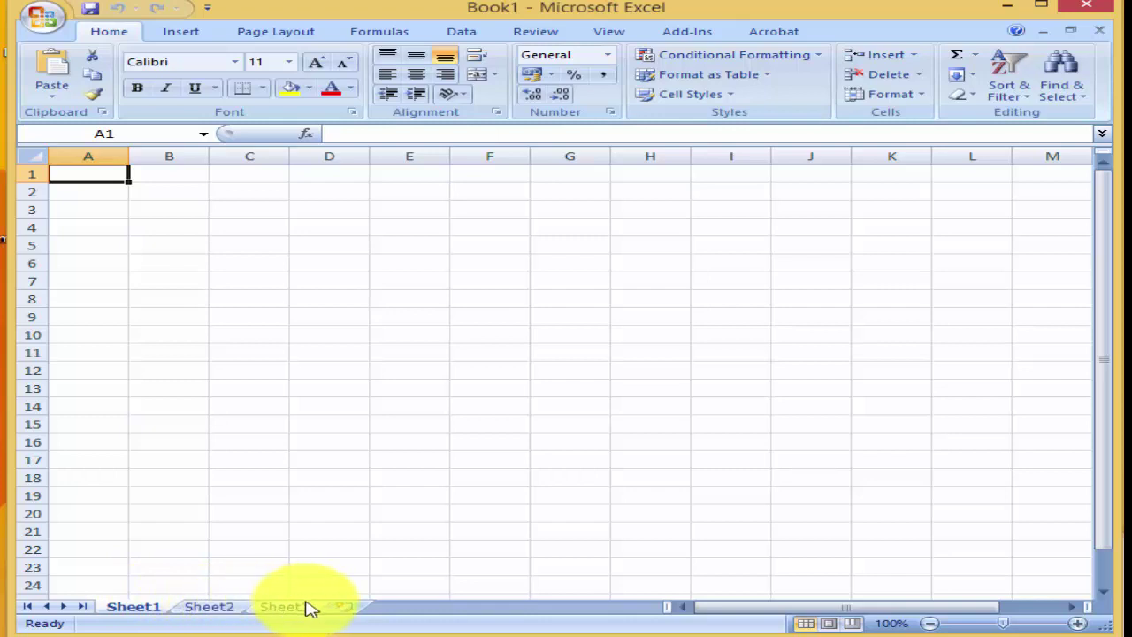
left_click(208, 610)
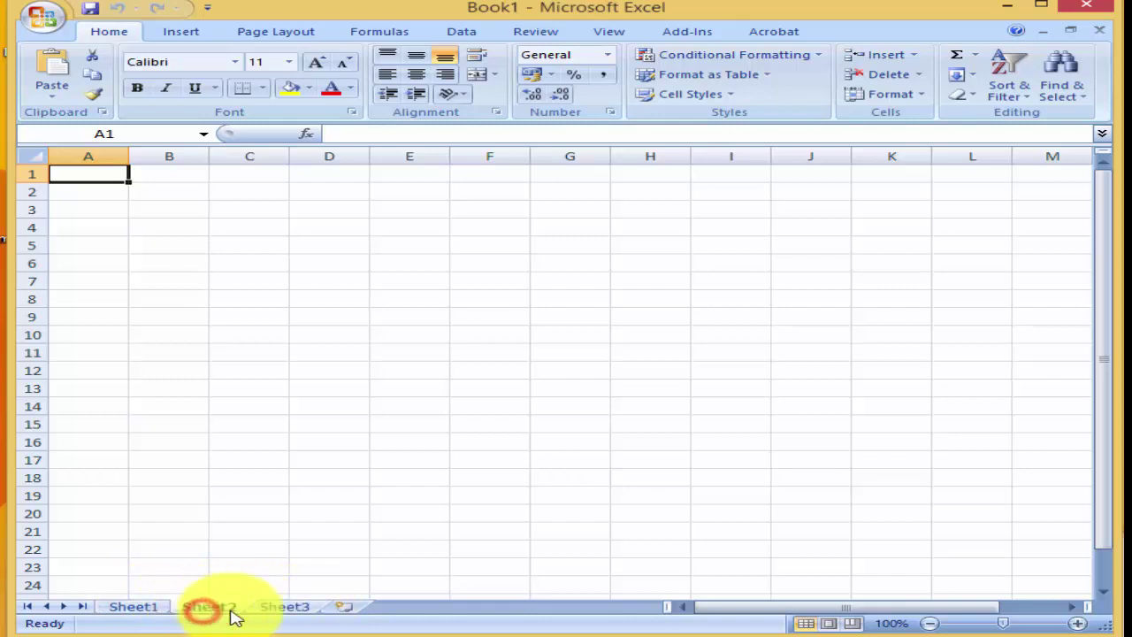
left_click(298, 610)
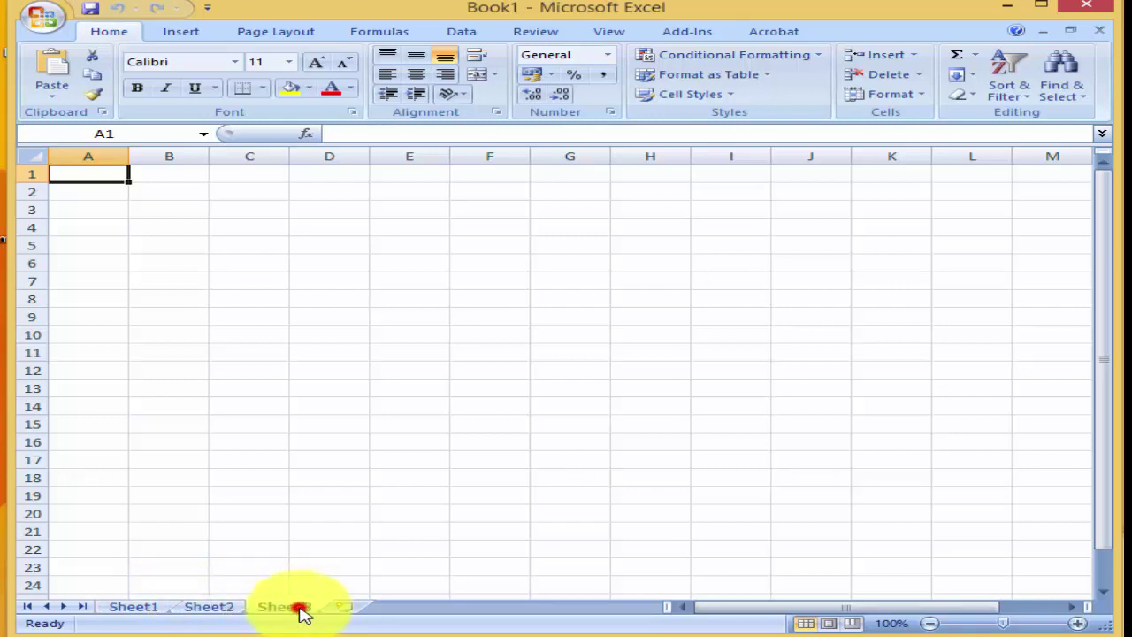
left_click(126, 610)
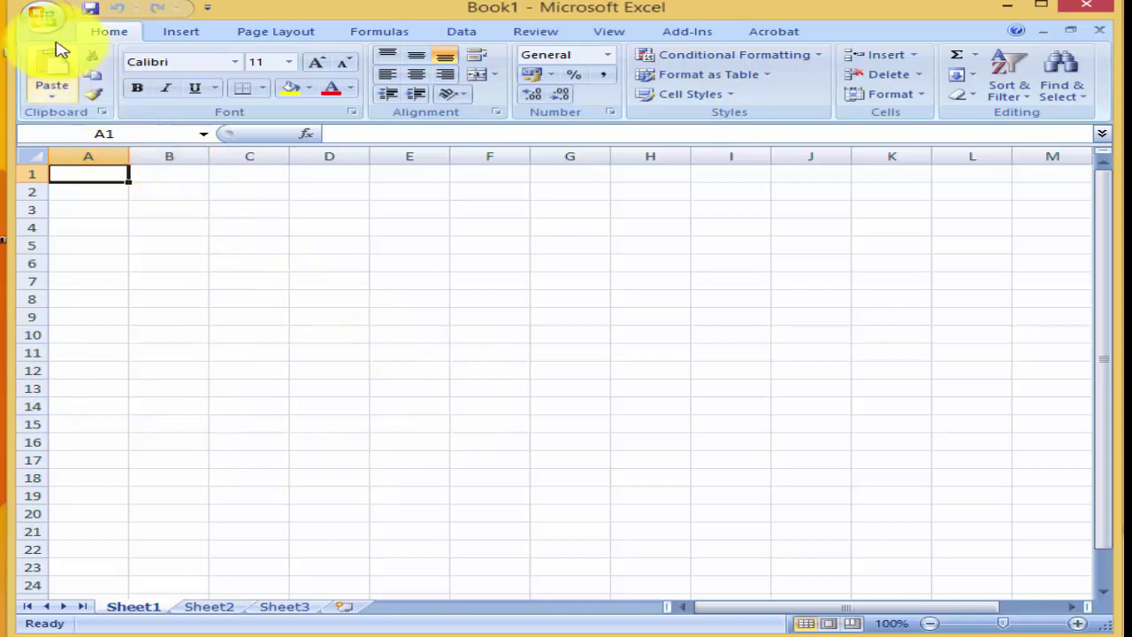
Save the workbook in the Documents folder as an Excel Workbook named My Budget
left_click(40, 17)
mouse_move(127, 170)
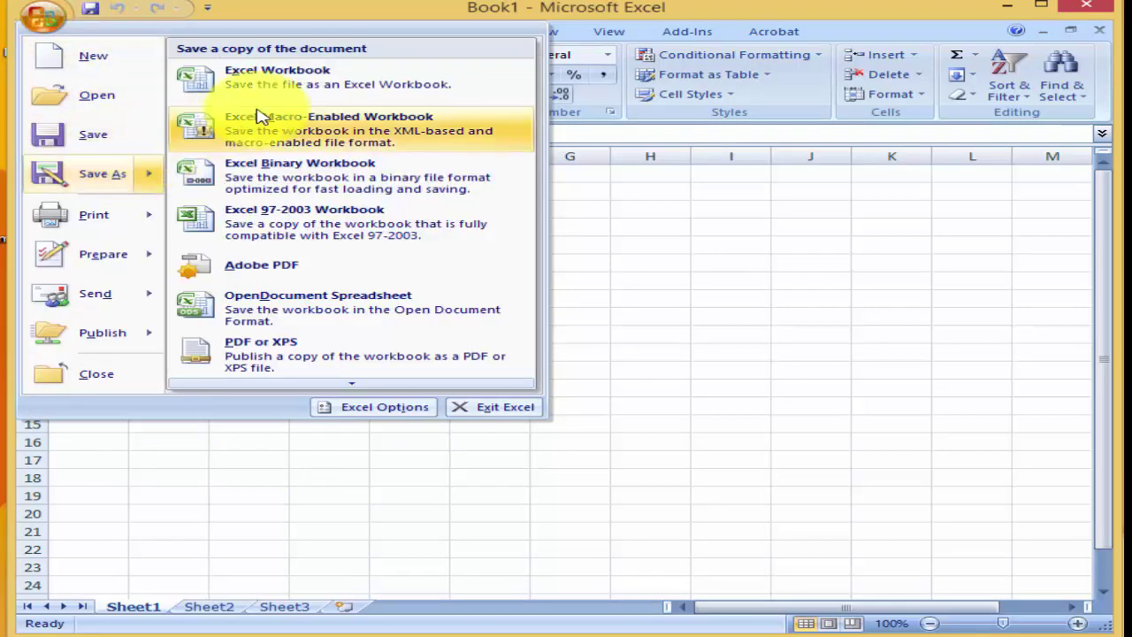
left_click(274, 76)
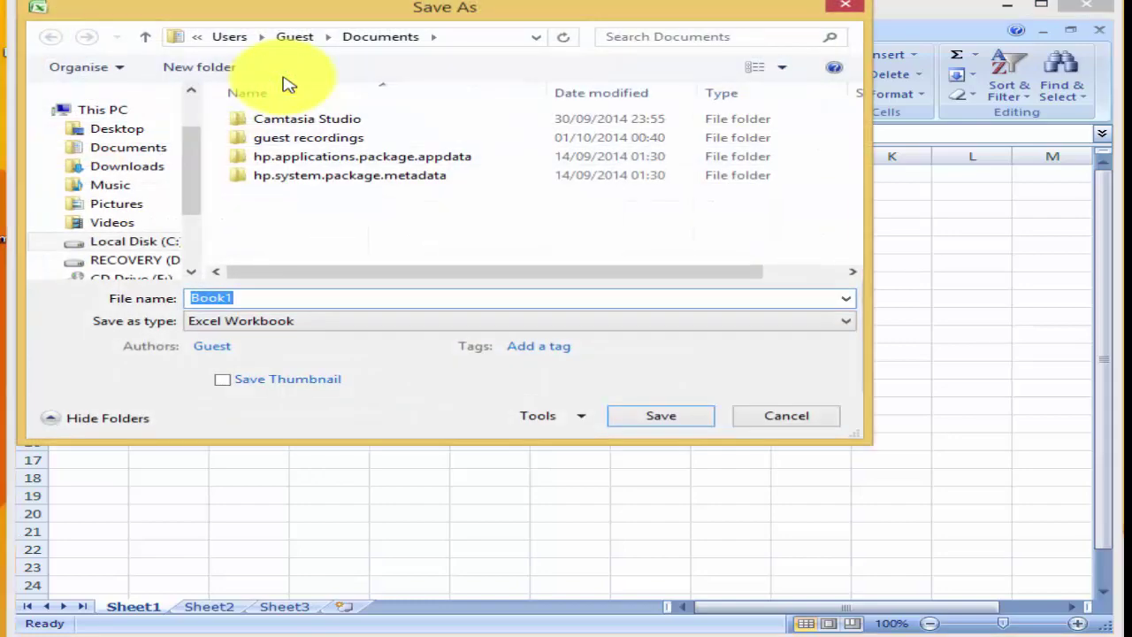
type("My ")
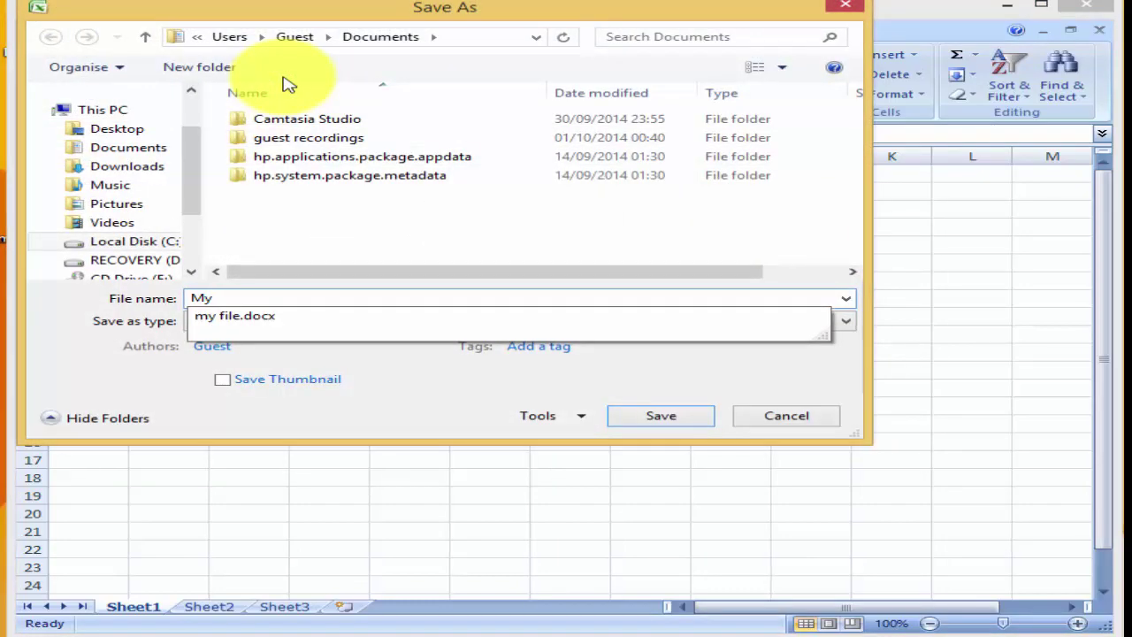
type("Budget")
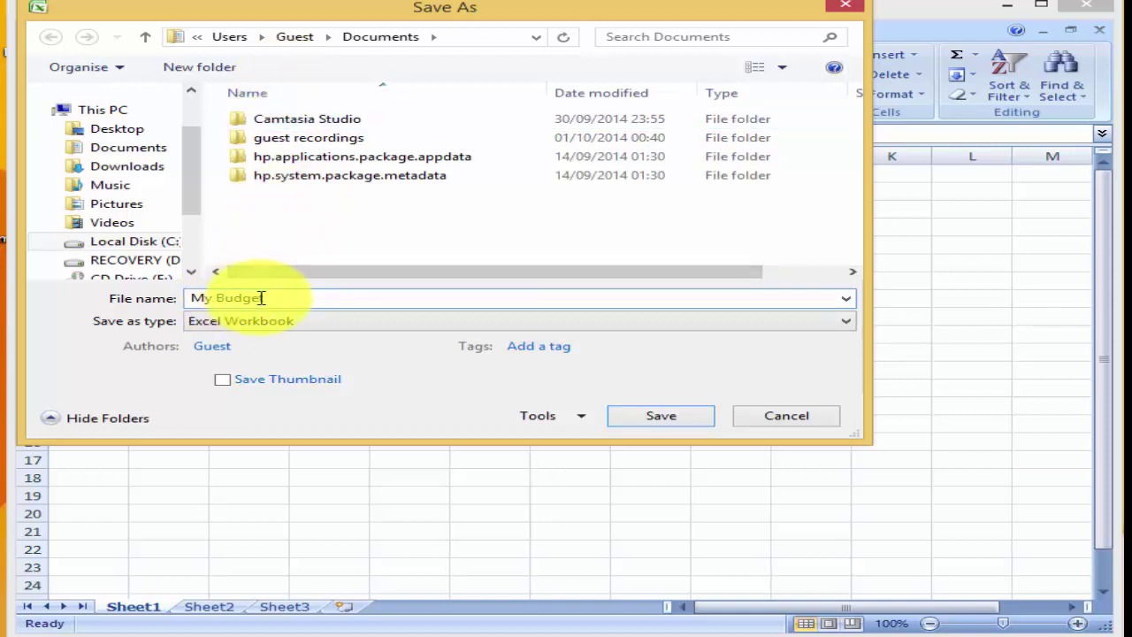
left_click(660, 416)
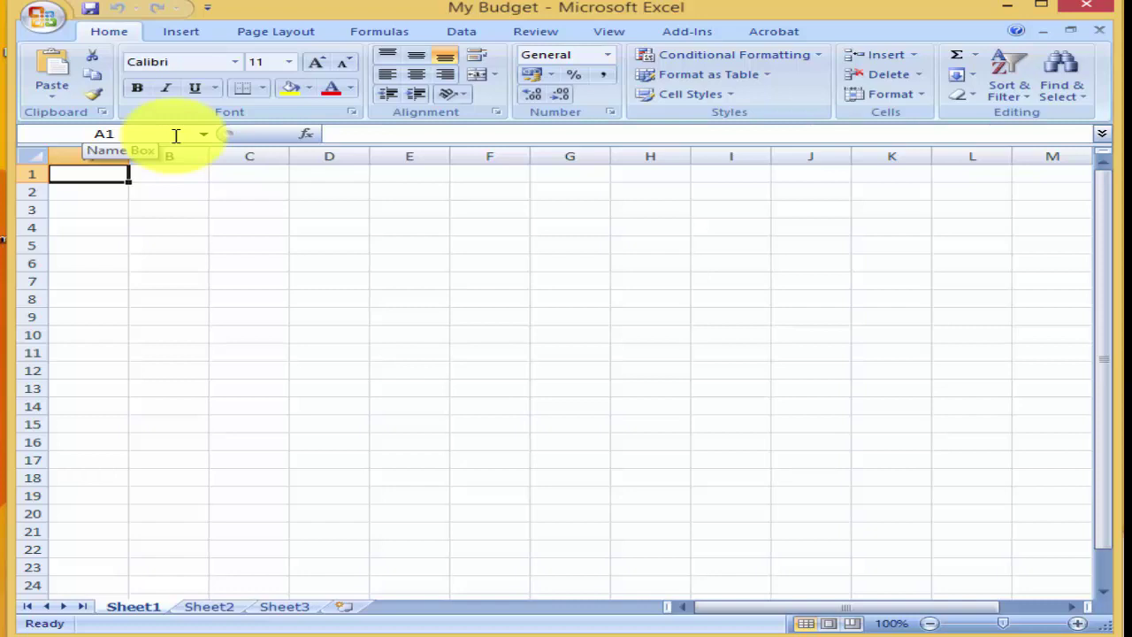
Examine the grid's cell, column and row references by selecting single cells, columns C and D, and rows 4 and 6
left_click(192, 227)
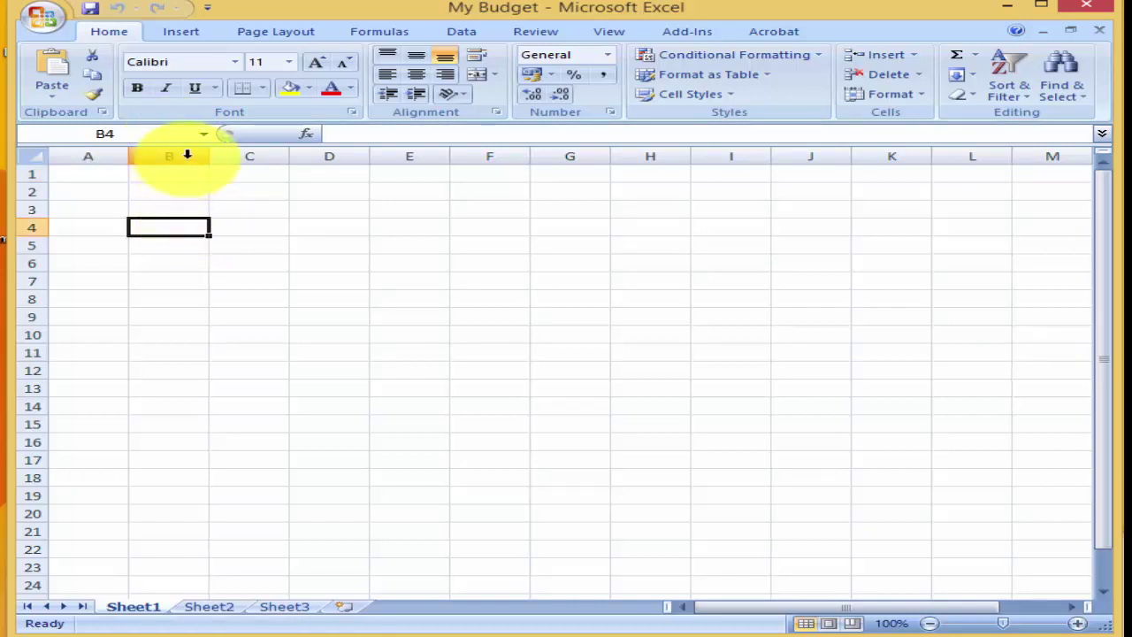
left_click(257, 156)
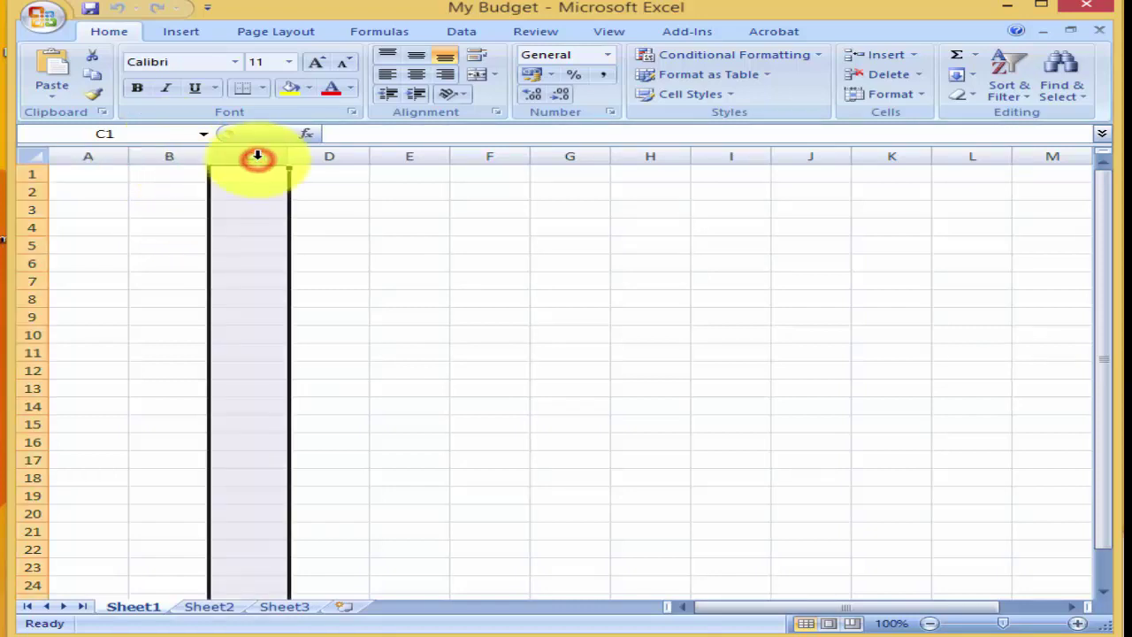
left_click(329, 156)
left_click(34, 229)
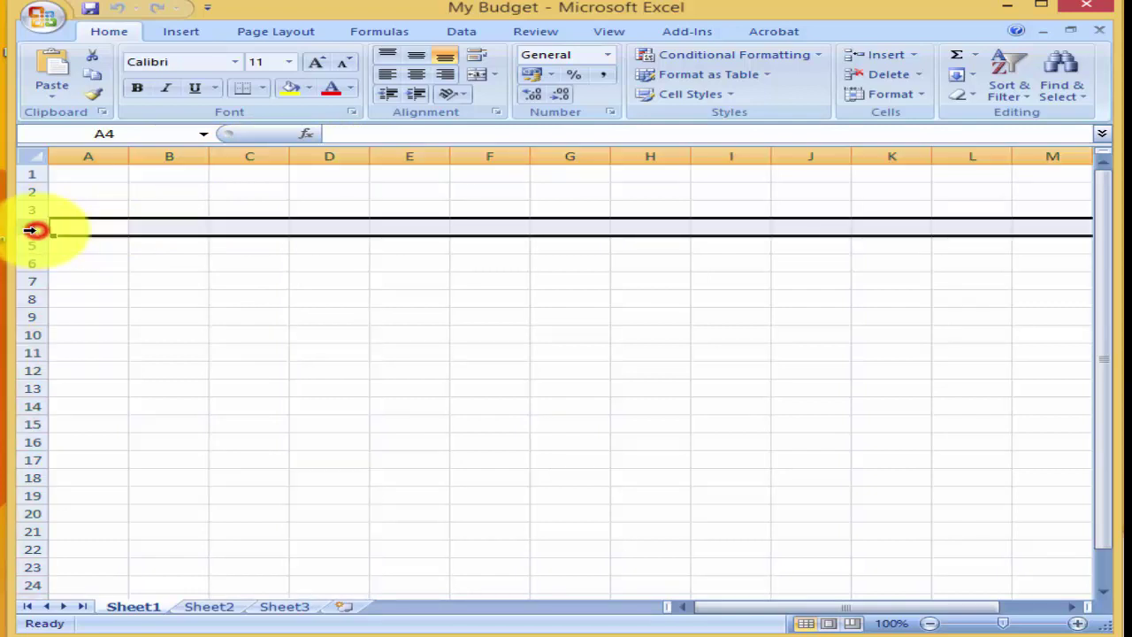
left_click(32, 263)
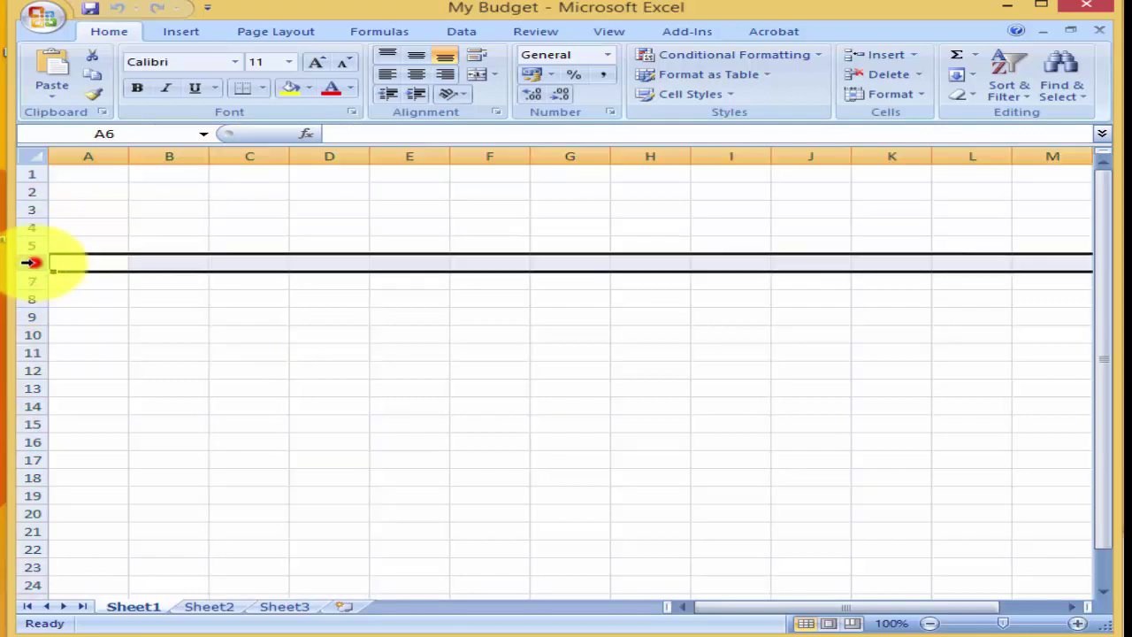
left_click(104, 173)
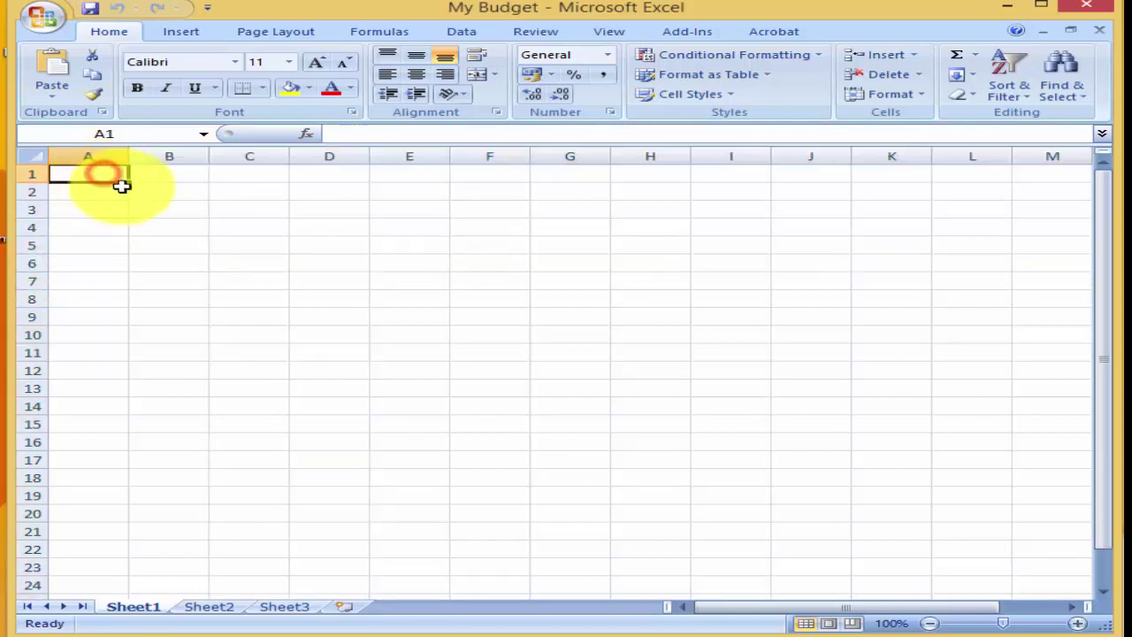
left_click(174, 263)
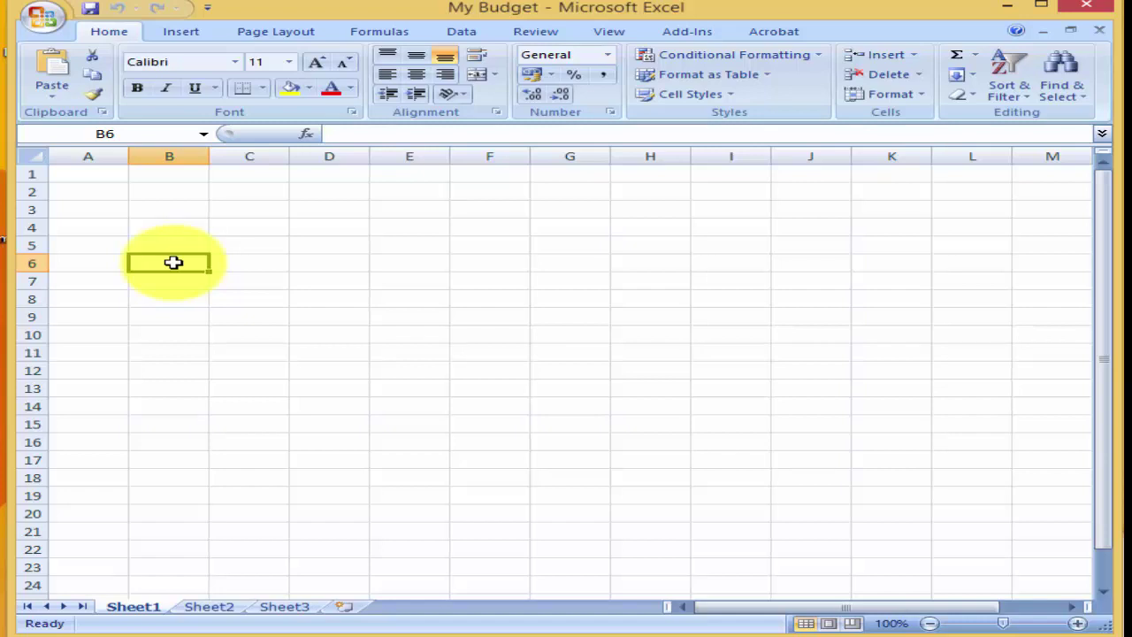
Enter the weekday heading Monday in cell B3
left_click(150, 209)
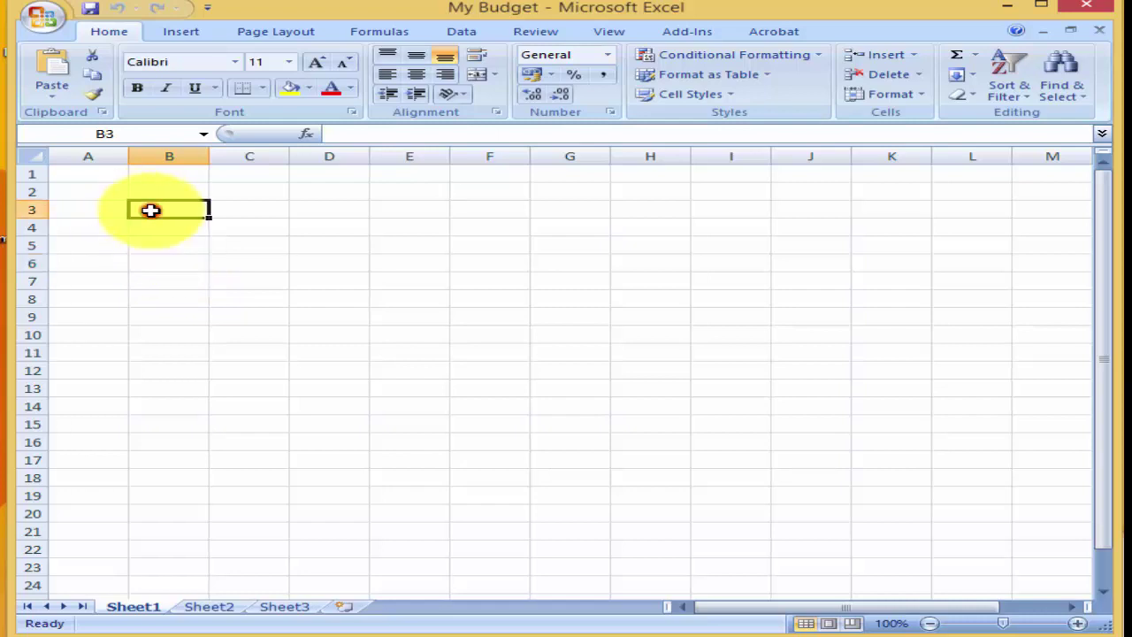
type("Mond")
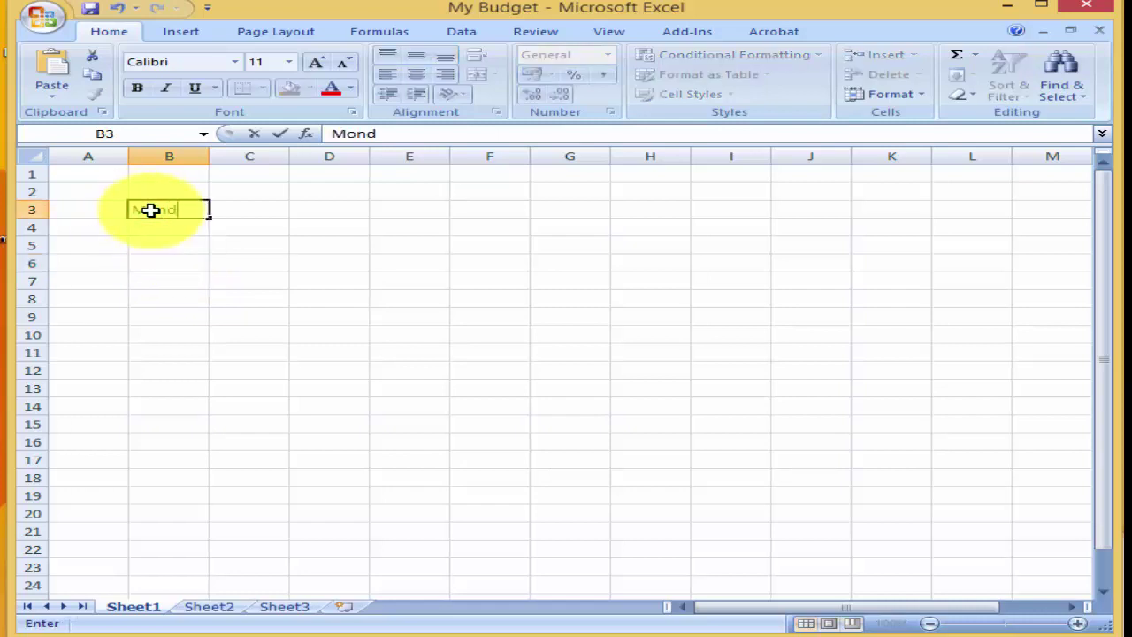
type("ay")
key("Tab")
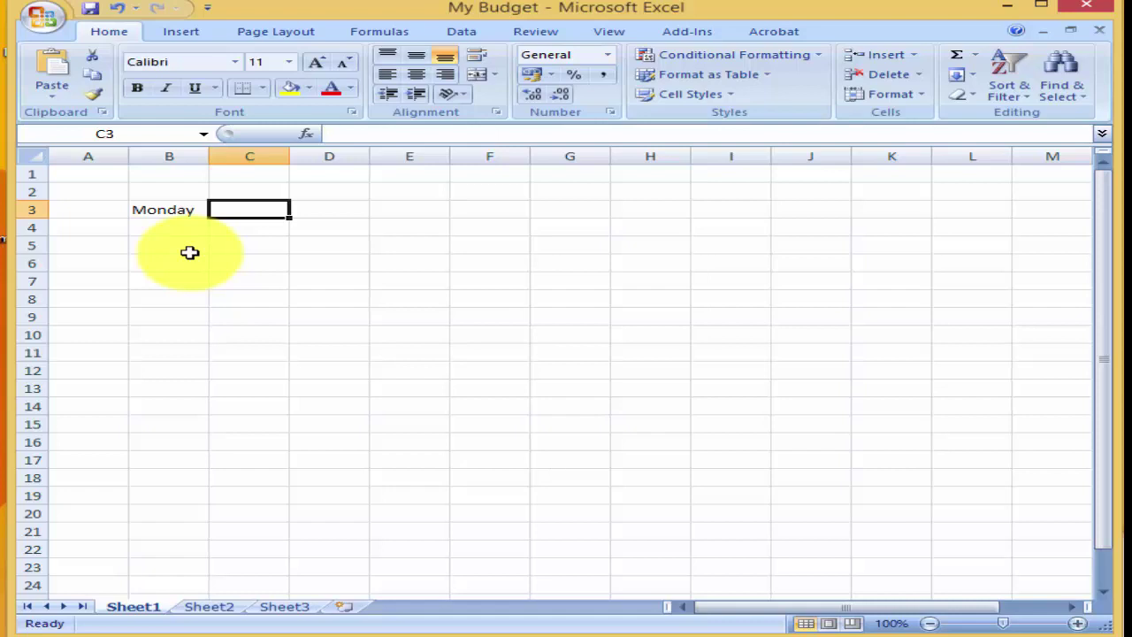
Auto-fill the weekday headings from Monday in B3 through Friday in F3 and autofit the width of column D
left_click(169, 214)
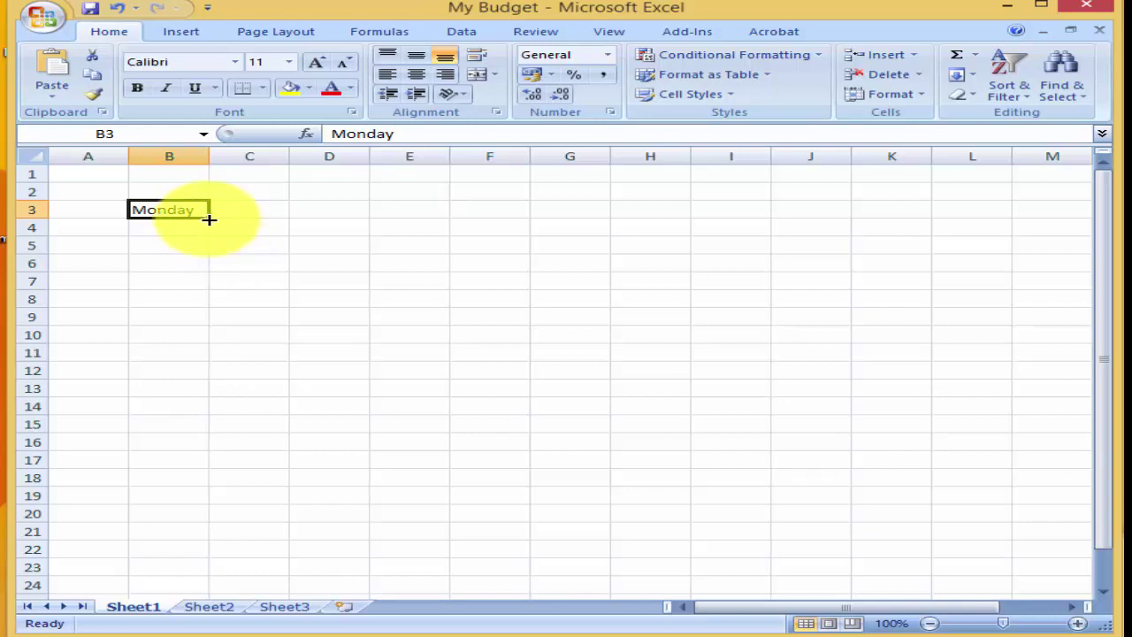
left_click_drag(209, 218, 208, 218)
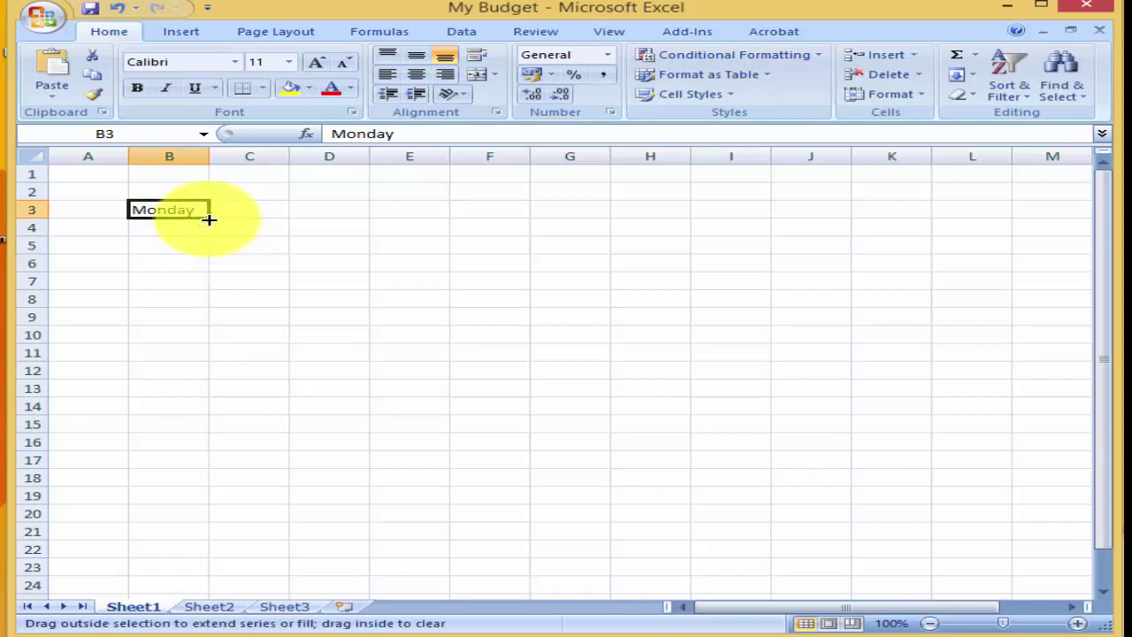
left_click_drag(208, 219, 503, 217)
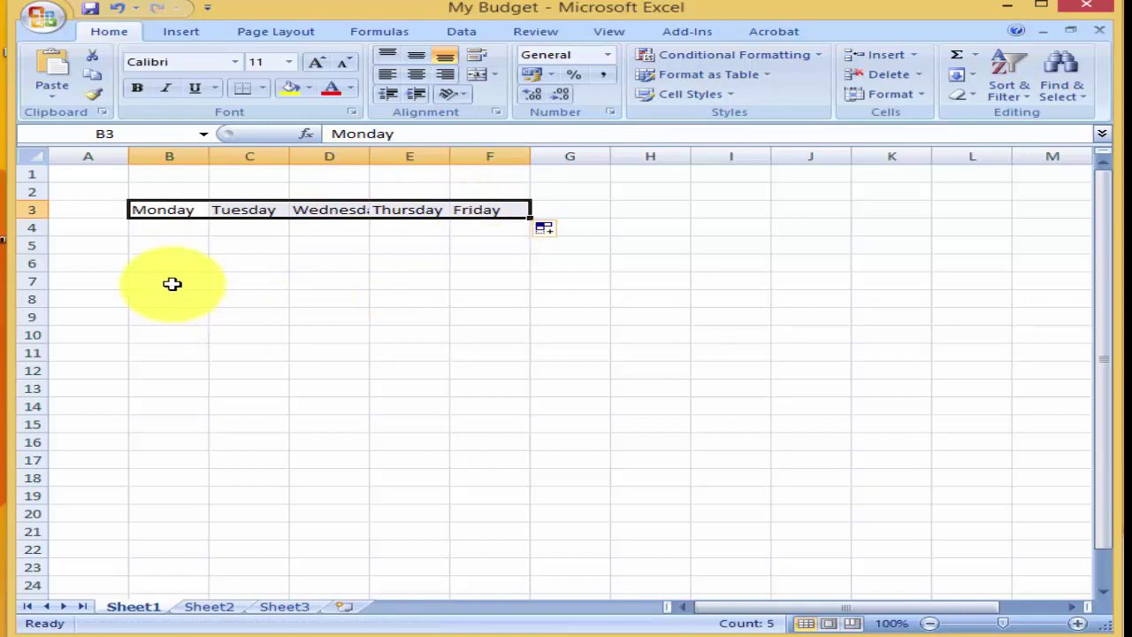
left_click(280, 298)
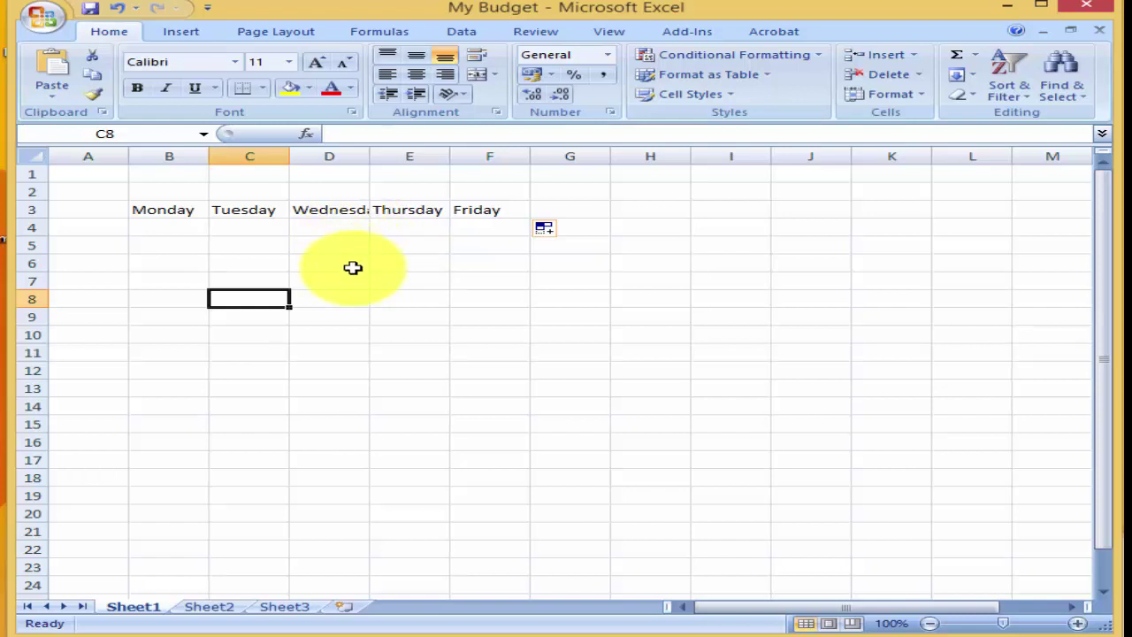
double_click(369, 158)
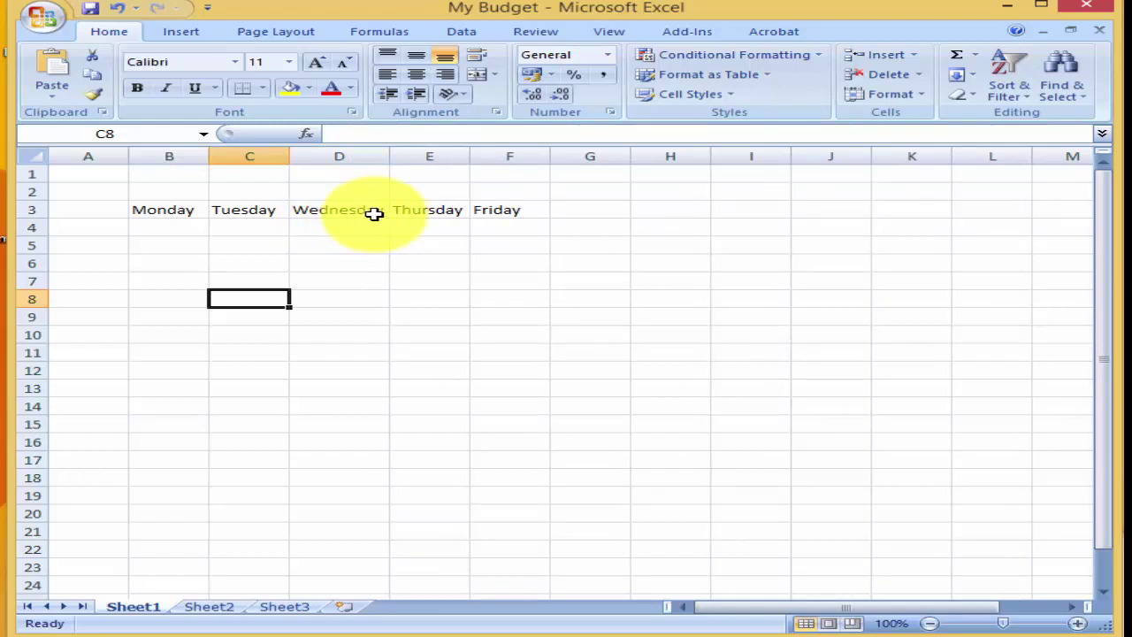
Enter Jan in cell A4 and auto-fill the month labels down to Apr in A7
left_click(105, 231)
type("Jan")
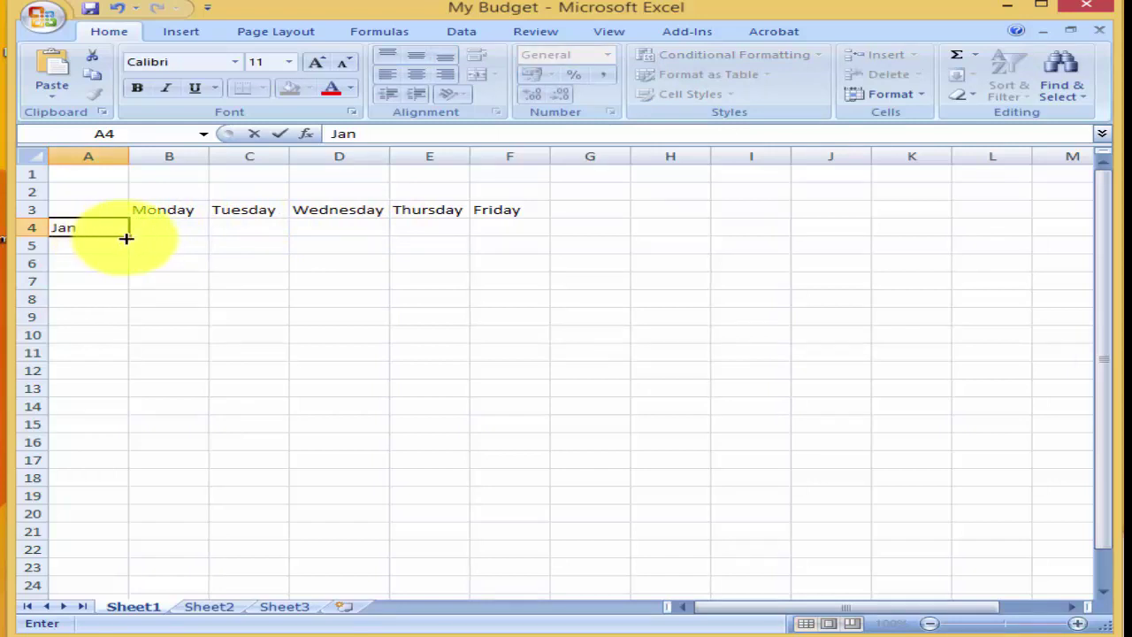
left_click(126, 236)
left_click_drag(125, 236, 114, 286)
left_click(162, 284)
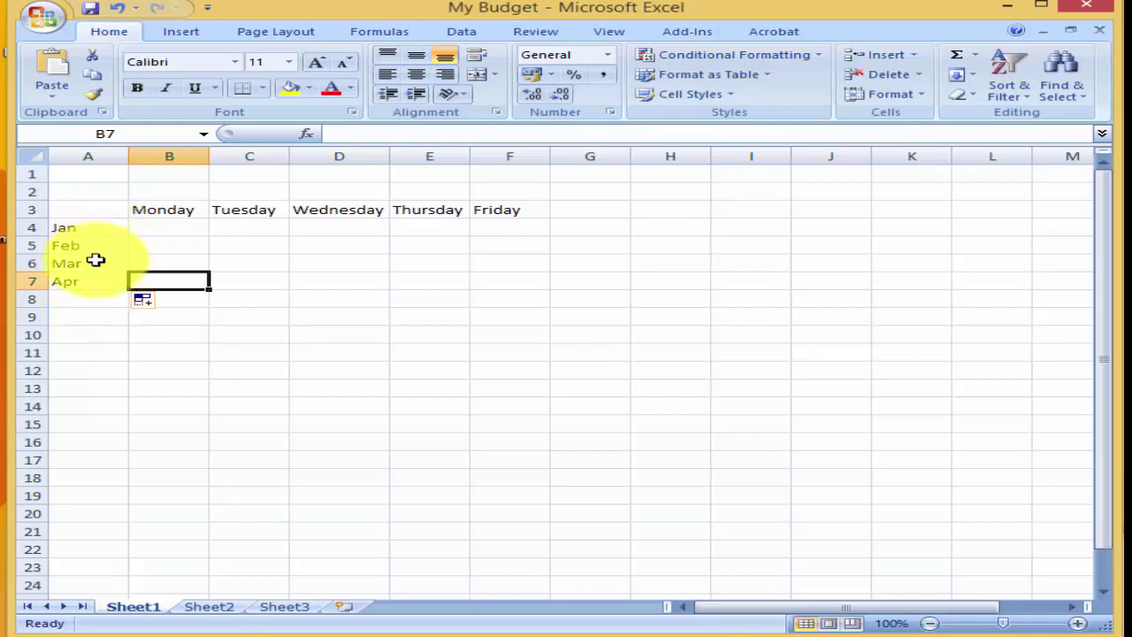
left_click(270, 313)
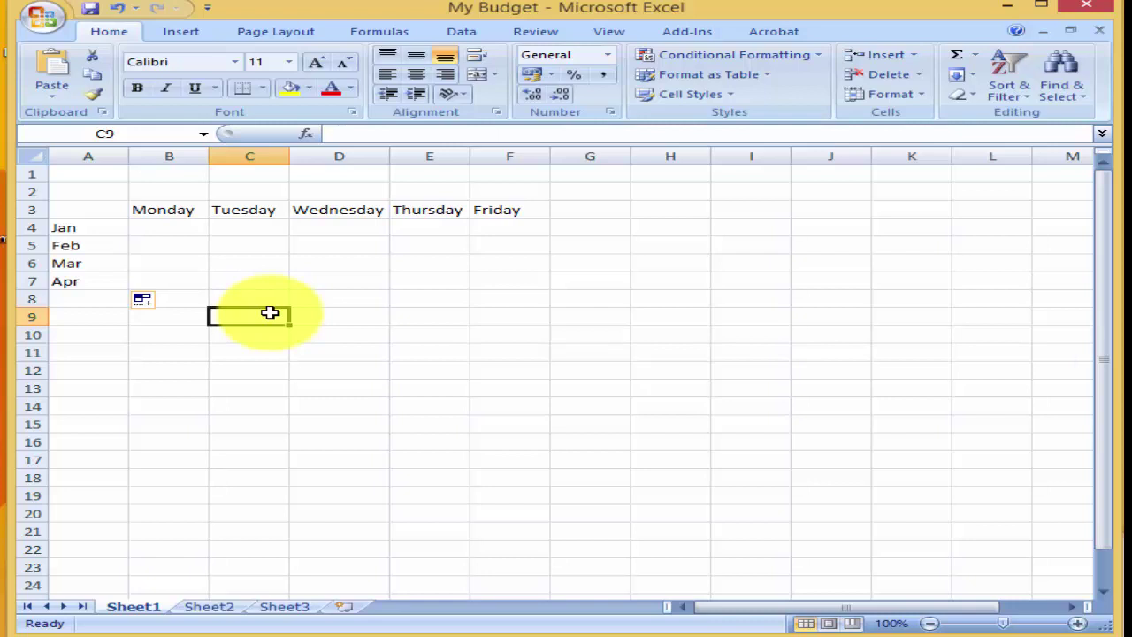
Enter 200 in cell B4 and fill the same amount across the Jan row to F4
left_click(154, 230)
type("2")
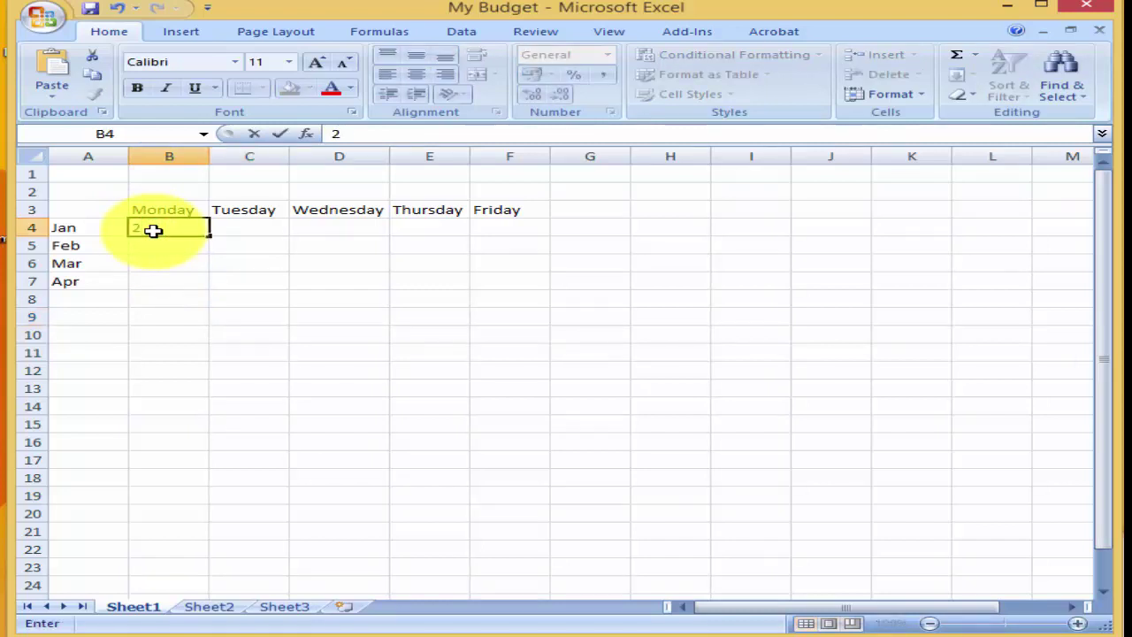
type("00")
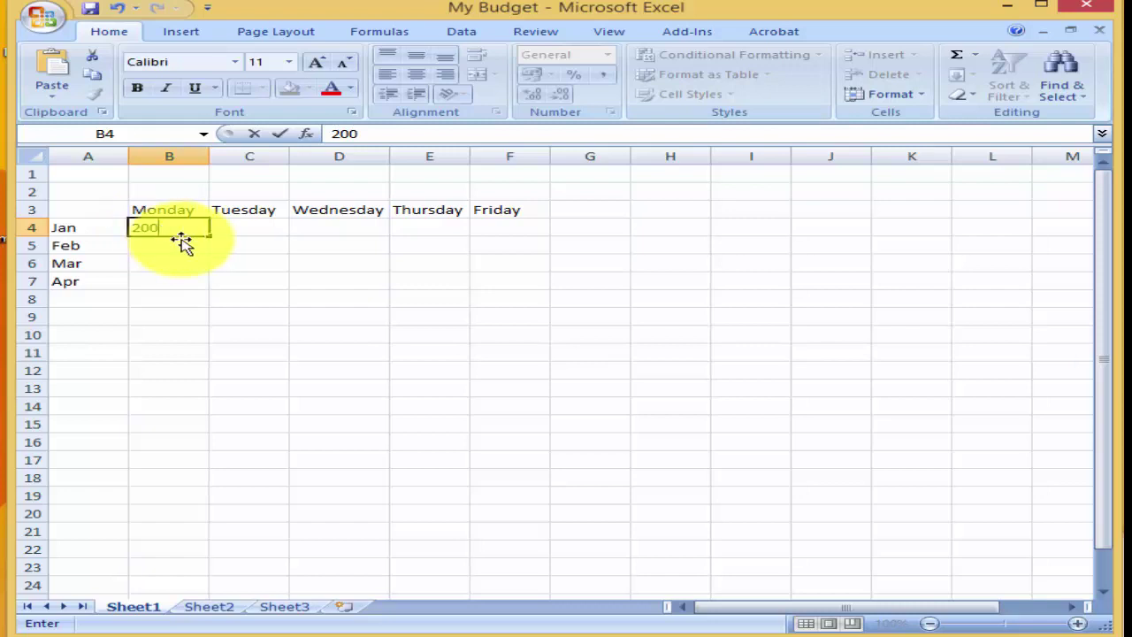
left_click_drag(211, 237, 520, 229)
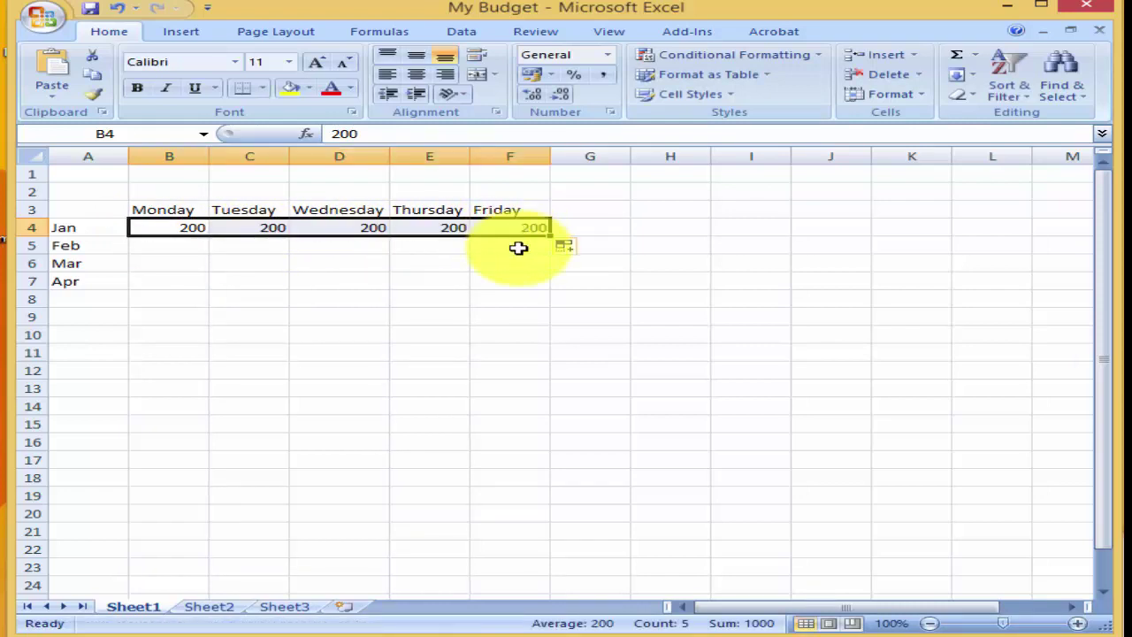
left_click(519, 245)
left_click(519, 228)
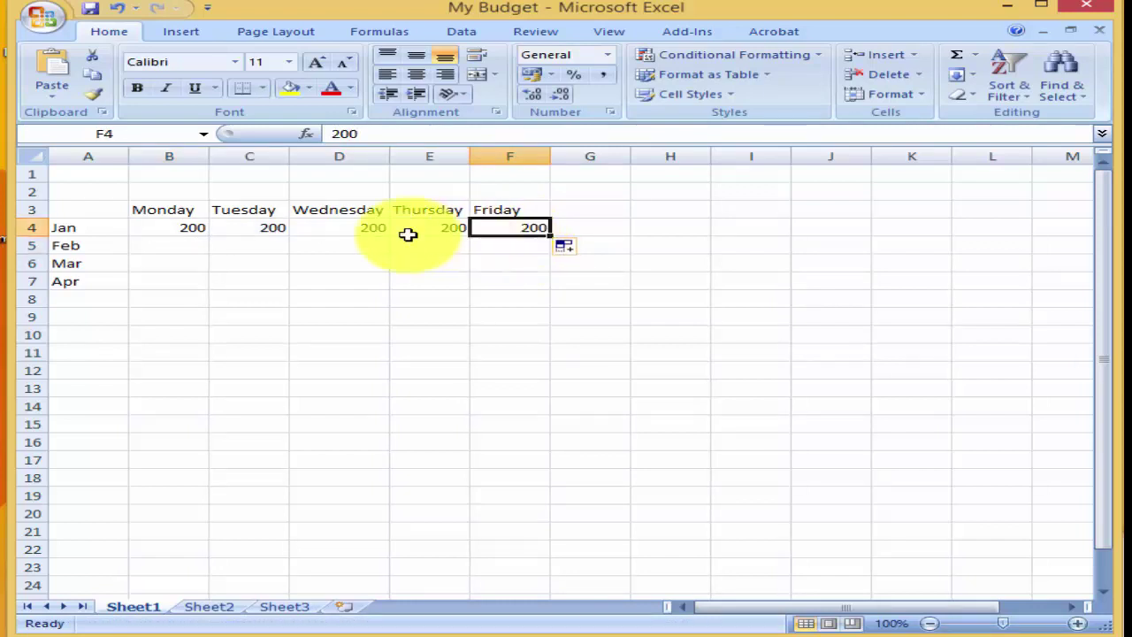
left_click(171, 229)
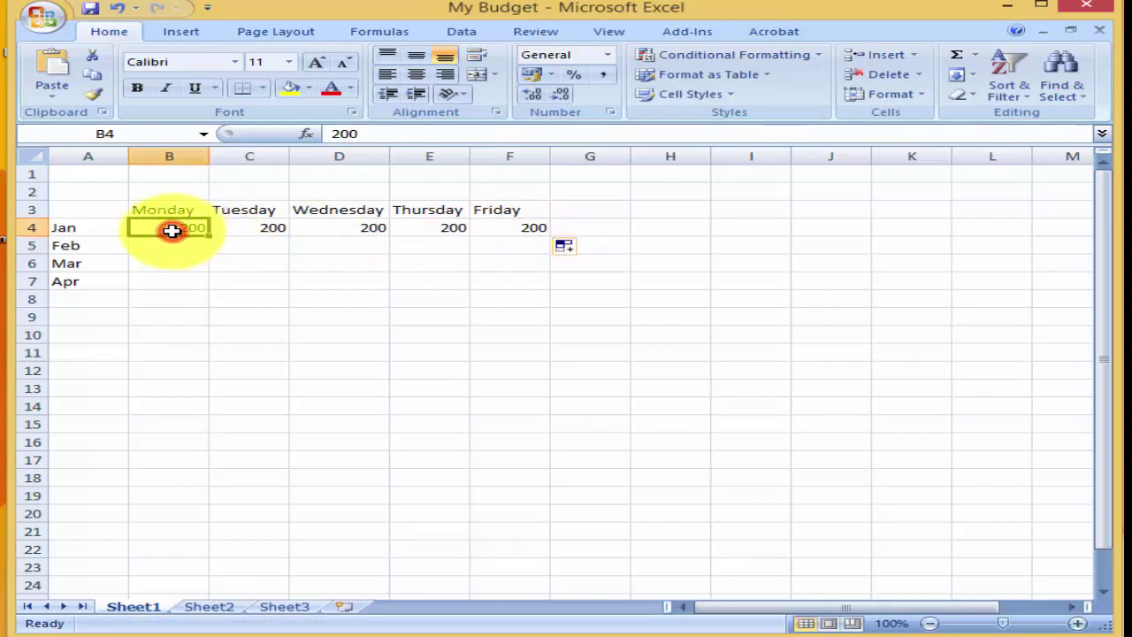
left_click(513, 228)
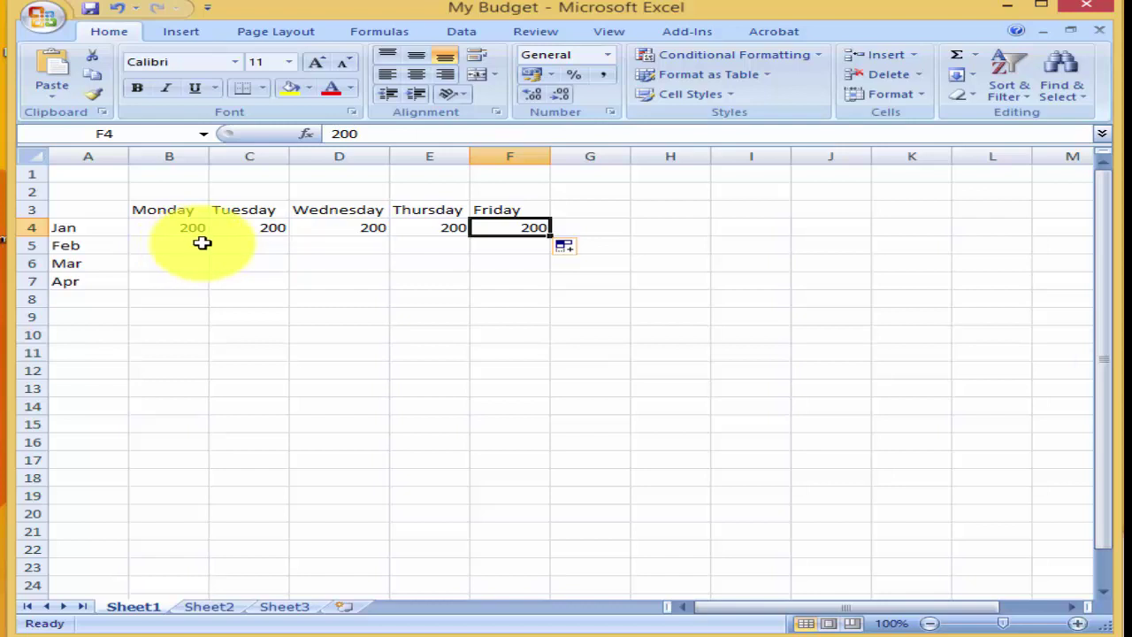
Enter the Feb amounts 250, 345, 129, 367 and 230 in cells B5 through F5
left_click(193, 246)
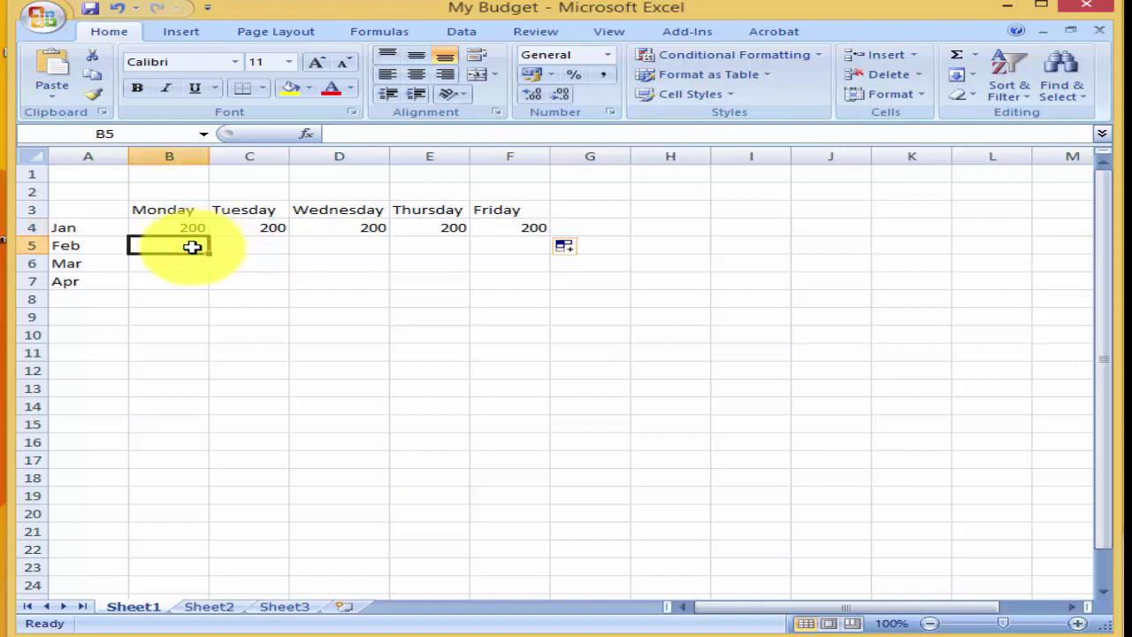
type("250")
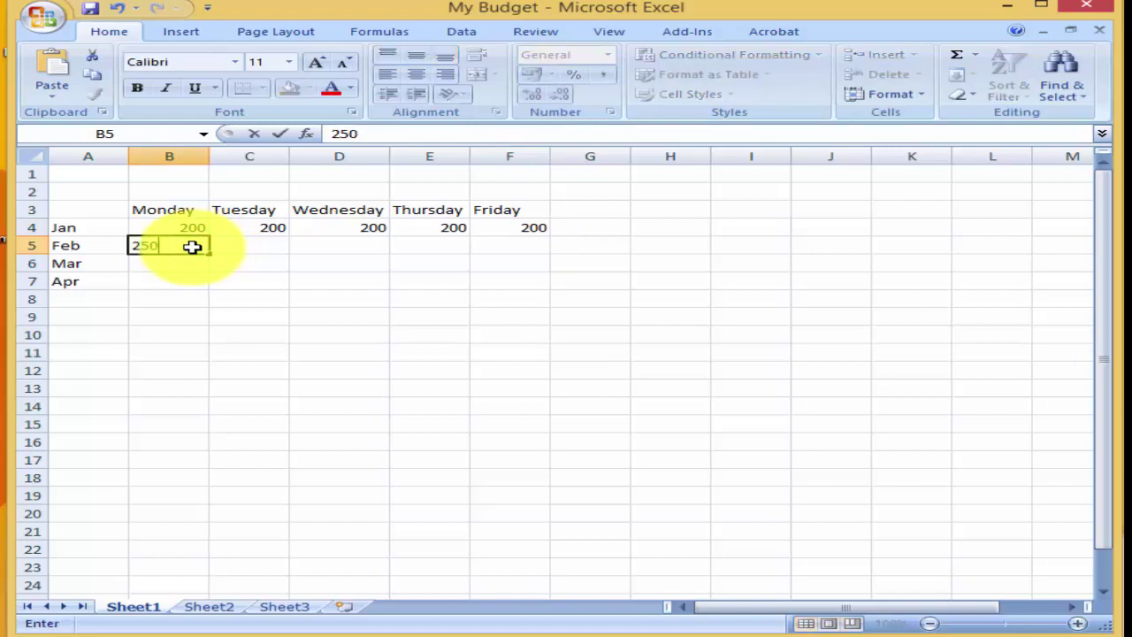
key("Tab")
type("345")
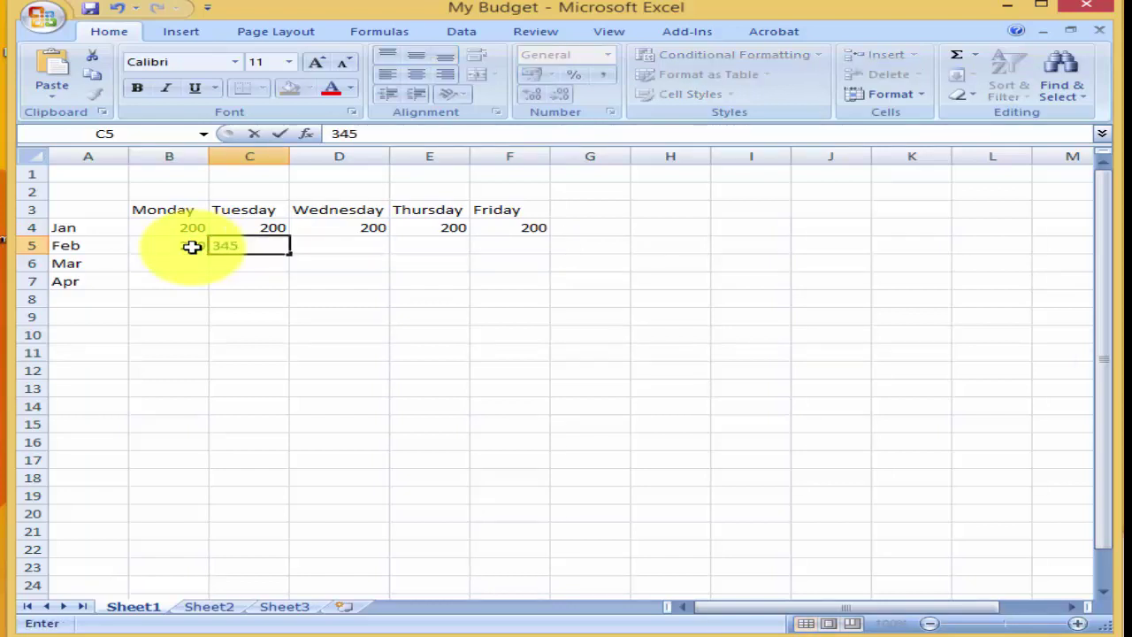
key("Tab")
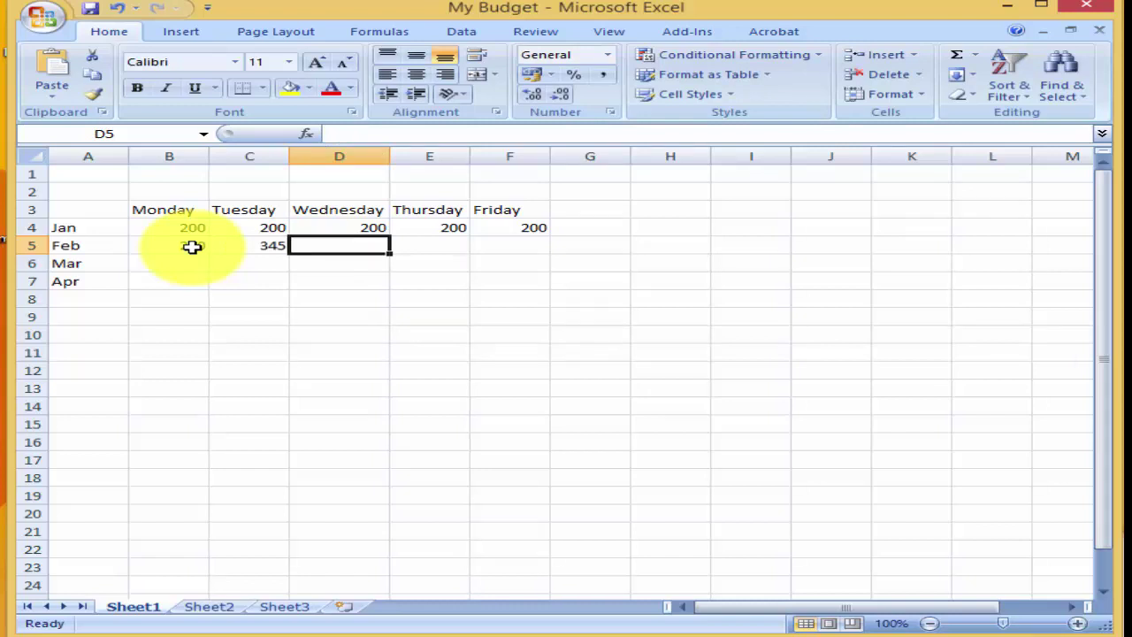
type("129")
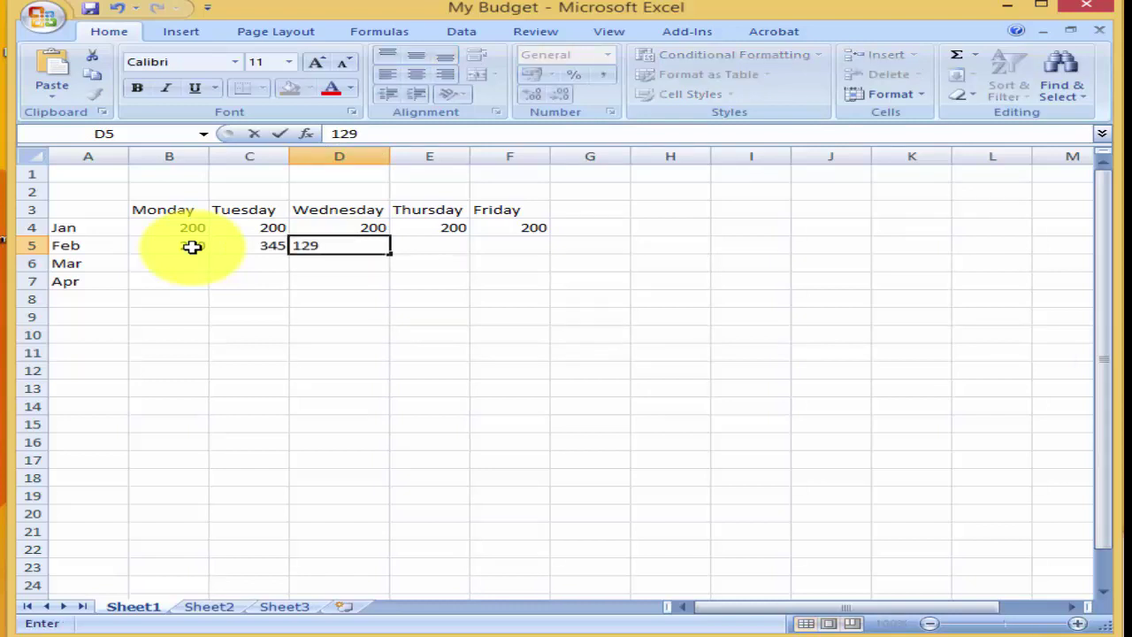
key("Tab")
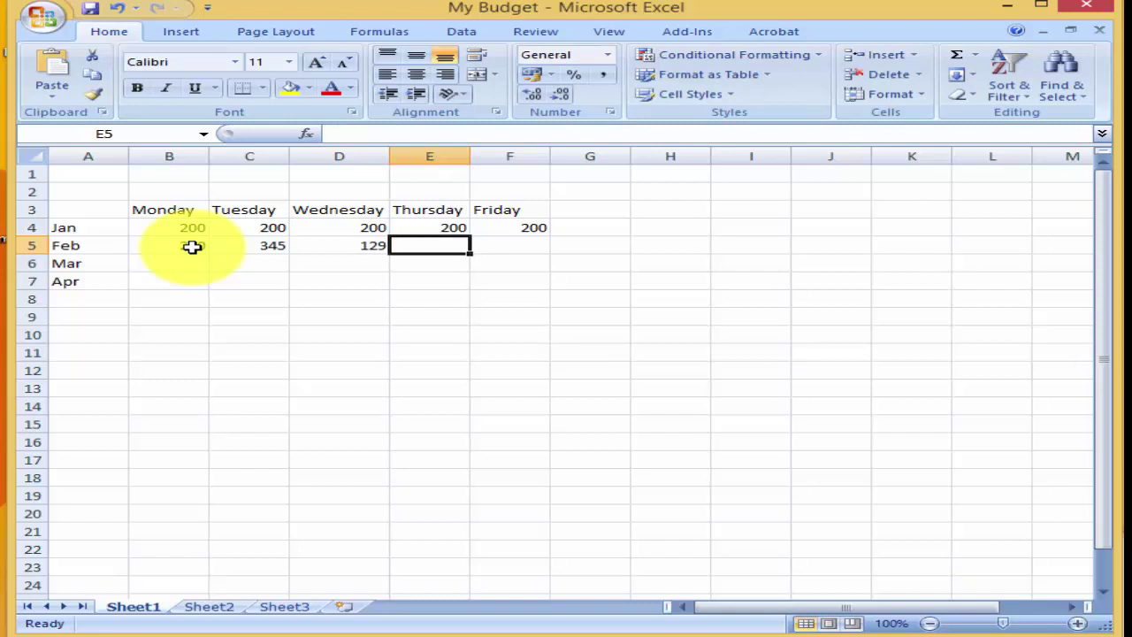
type("367")
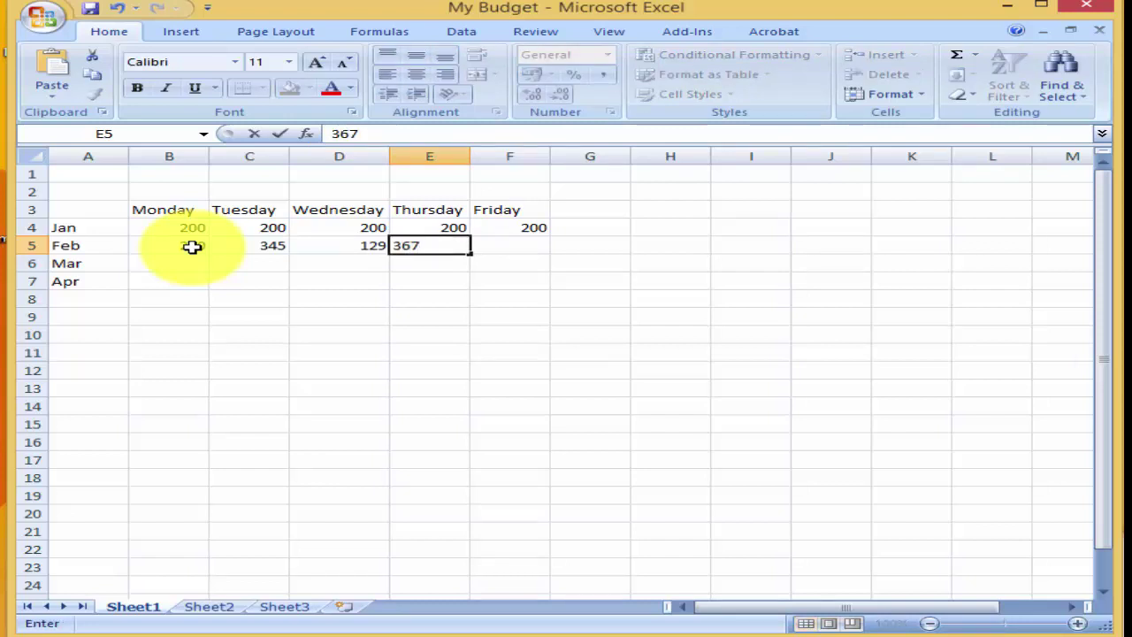
key("Tab")
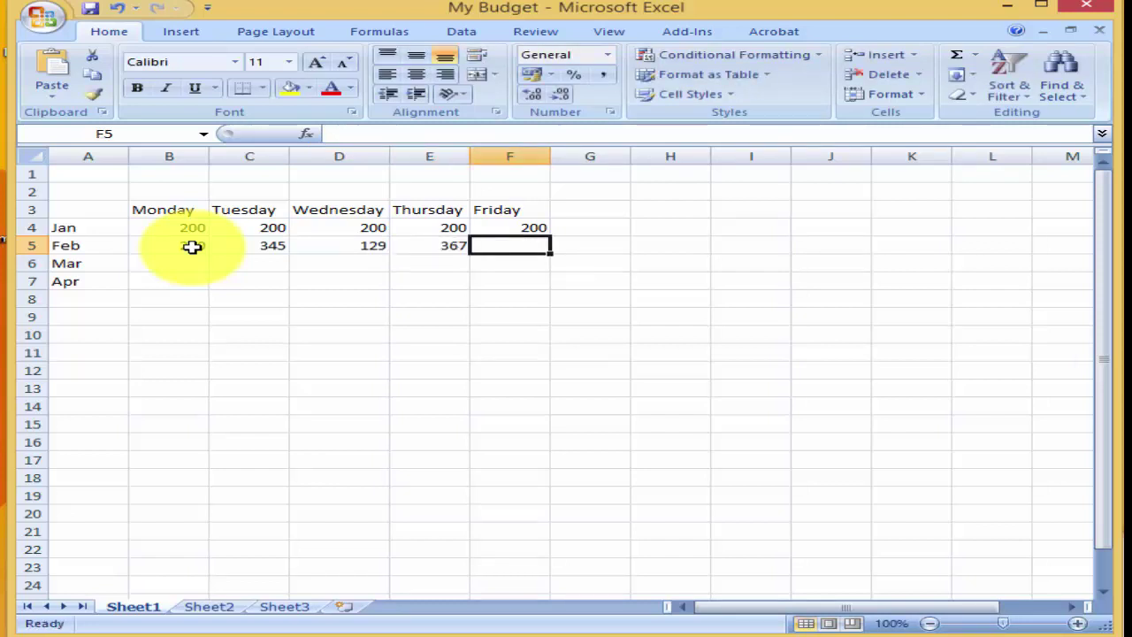
type("230")
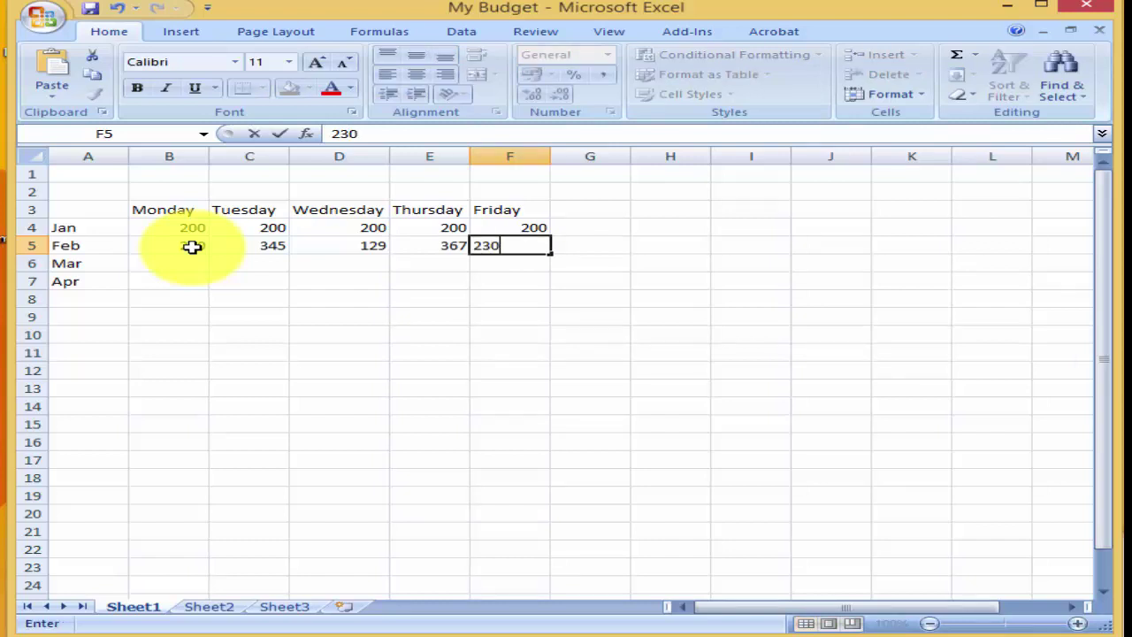
key("Tab")
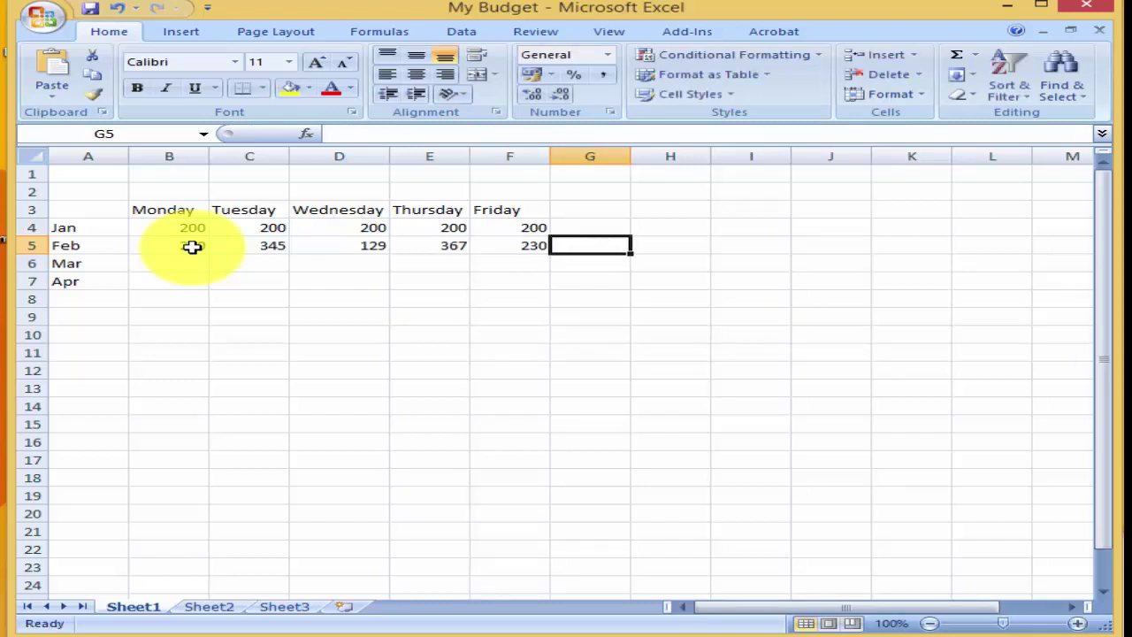
Enter the Mar amounts 359, 390, 231, 232 and 345 in cells B6 through F6
left_click(176, 259)
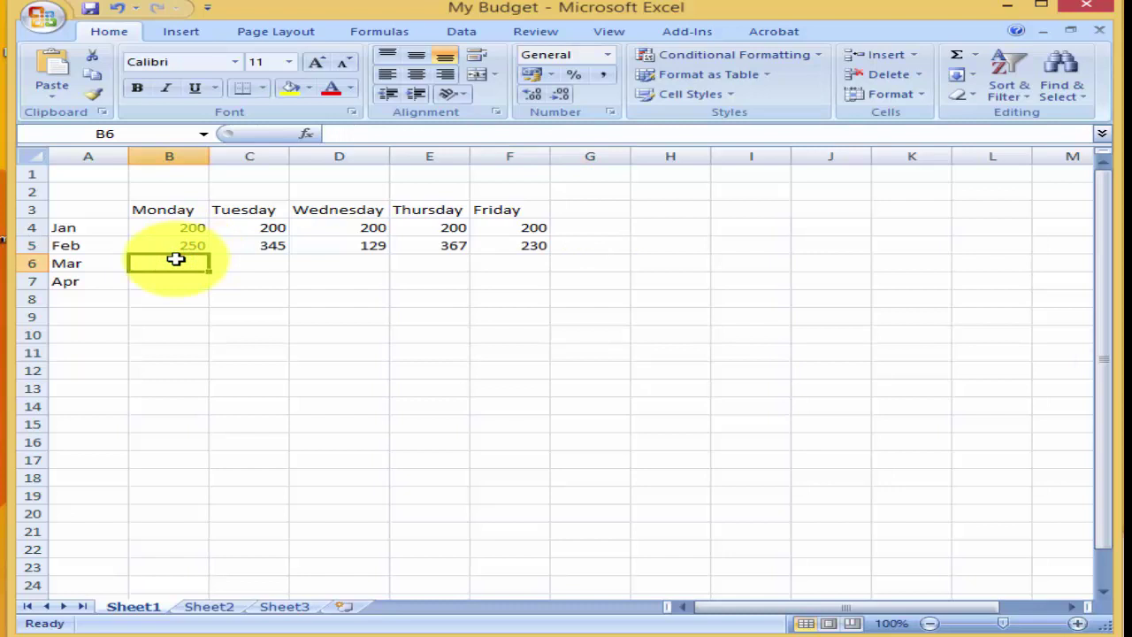
type("359")
key("Tab")
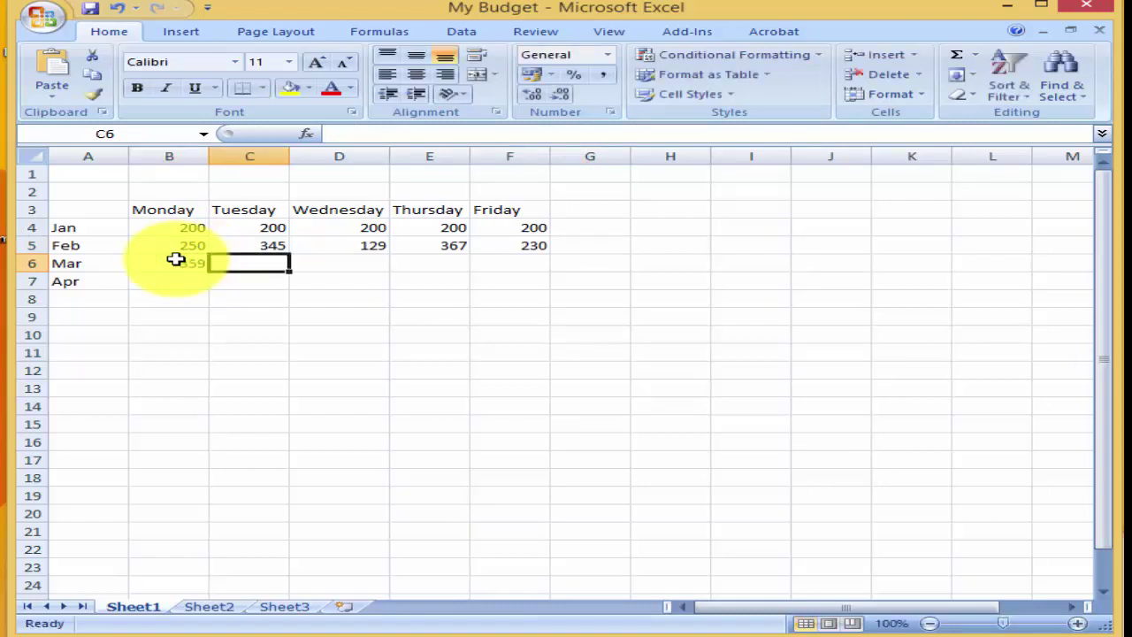
type("390")
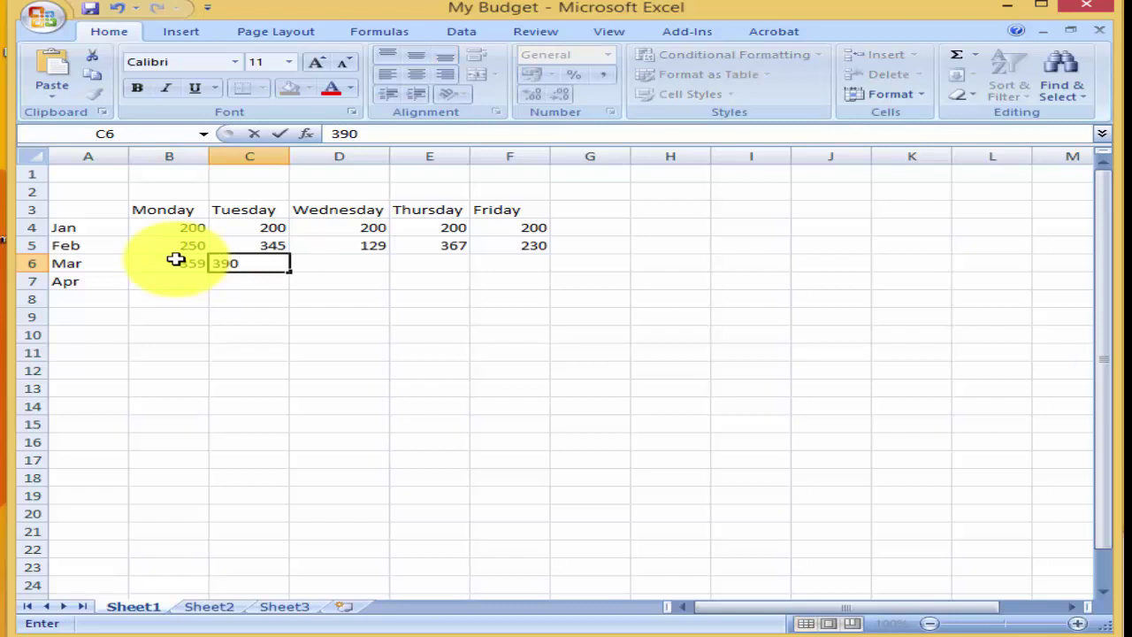
key("Tab")
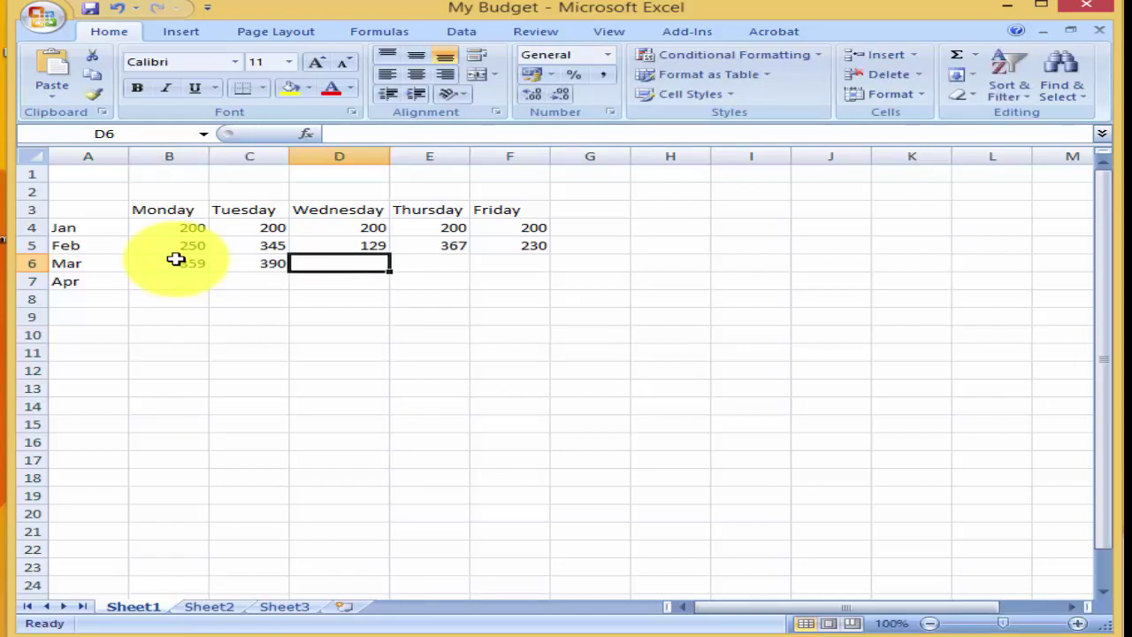
type("231")
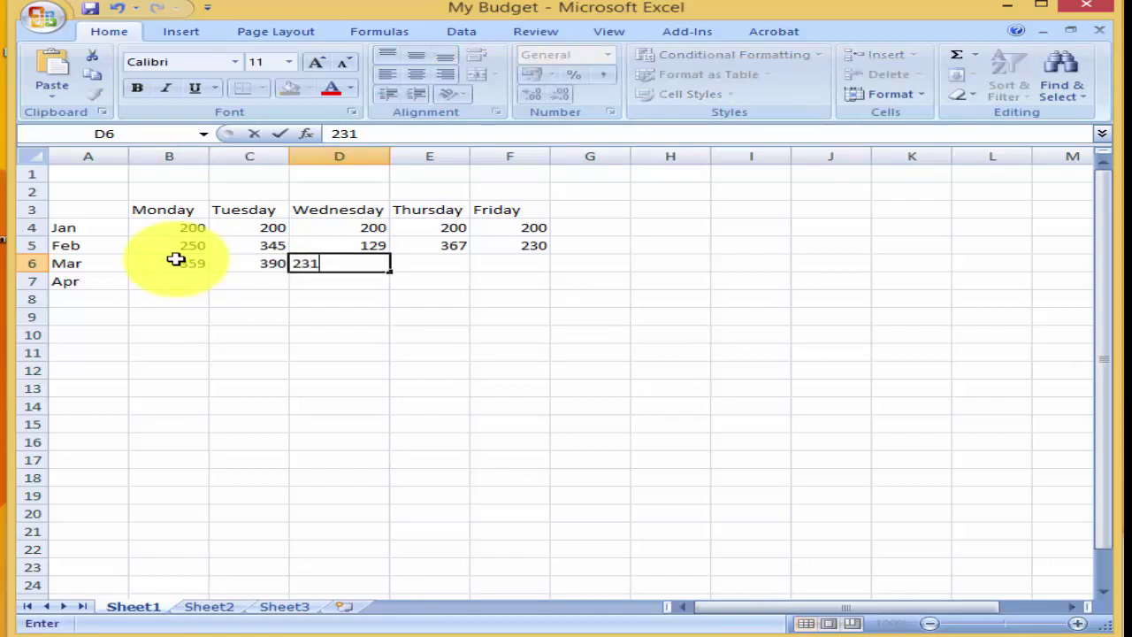
key("Tab")
type("232")
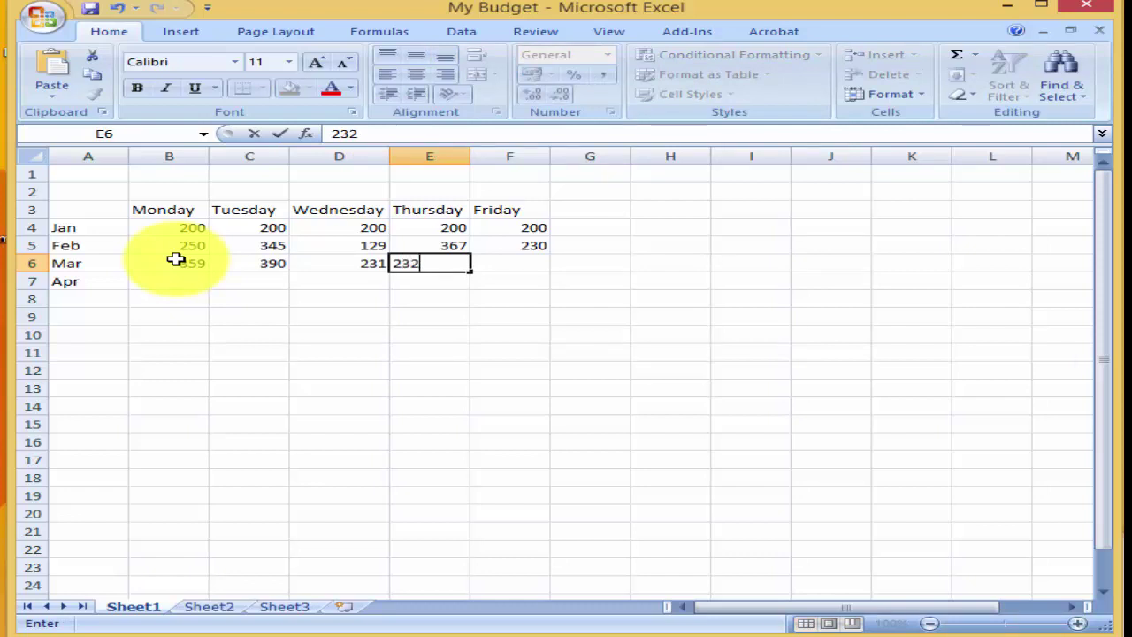
key("Tab")
type("345")
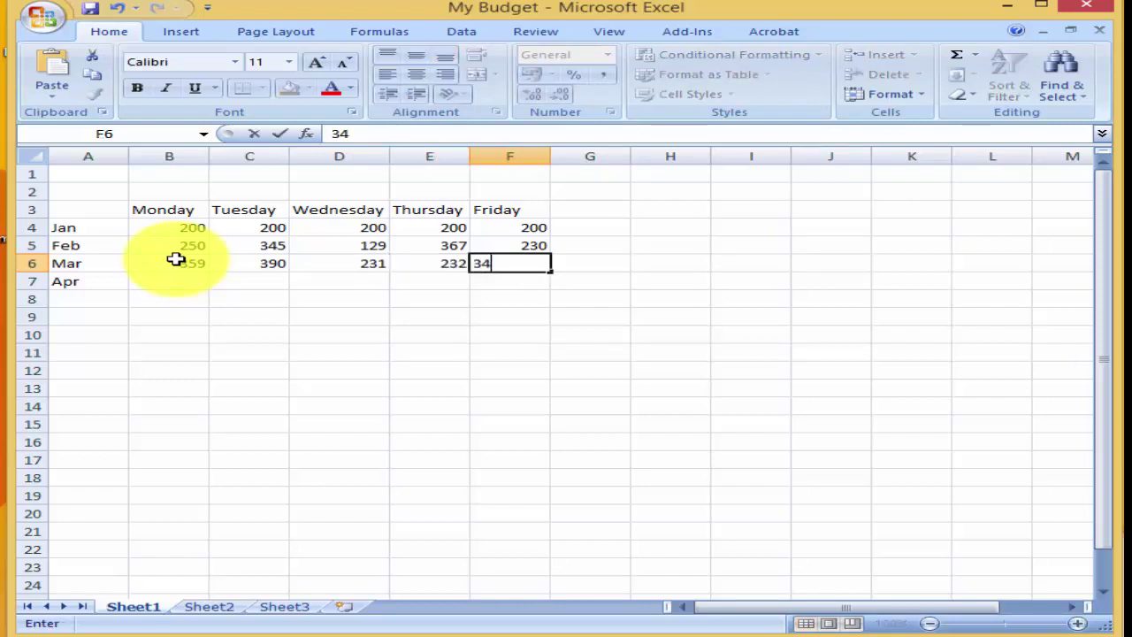
Enter the Apr amounts 234, 340, 230, 124 and 230 in cells B7 through F7
left_click(170, 281)
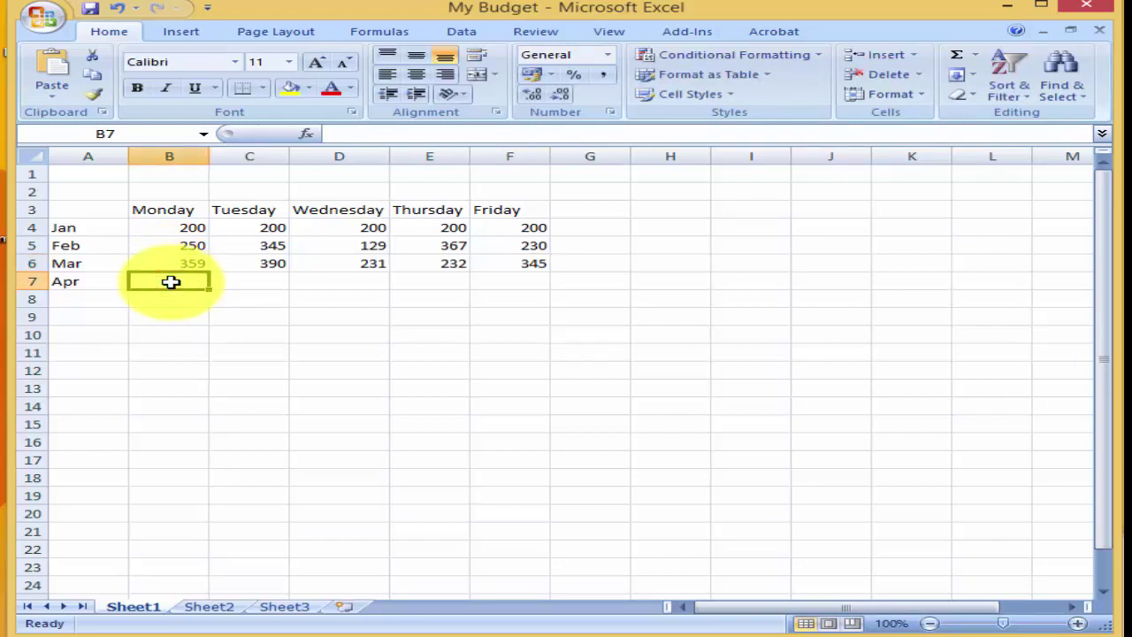
type("234")
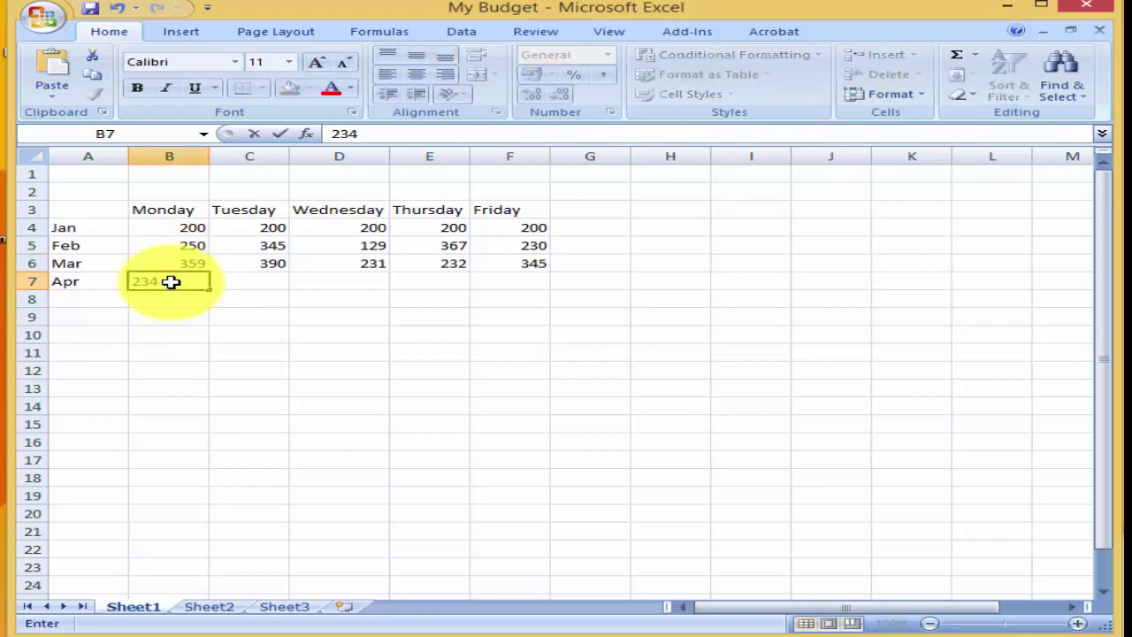
key("Tab")
type("340")
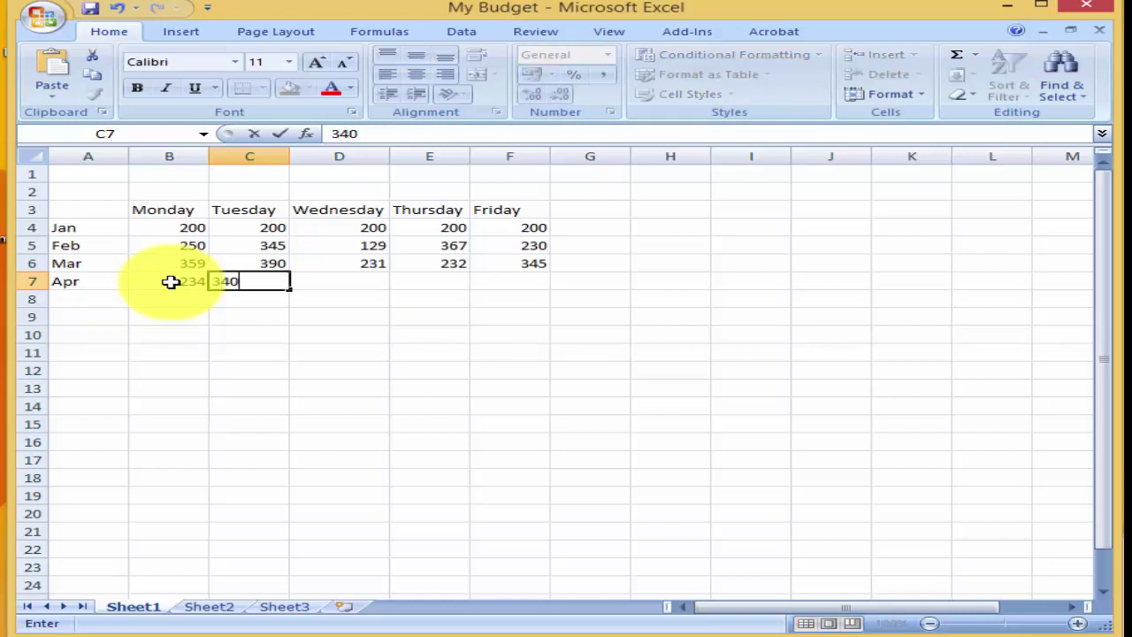
key("Tab")
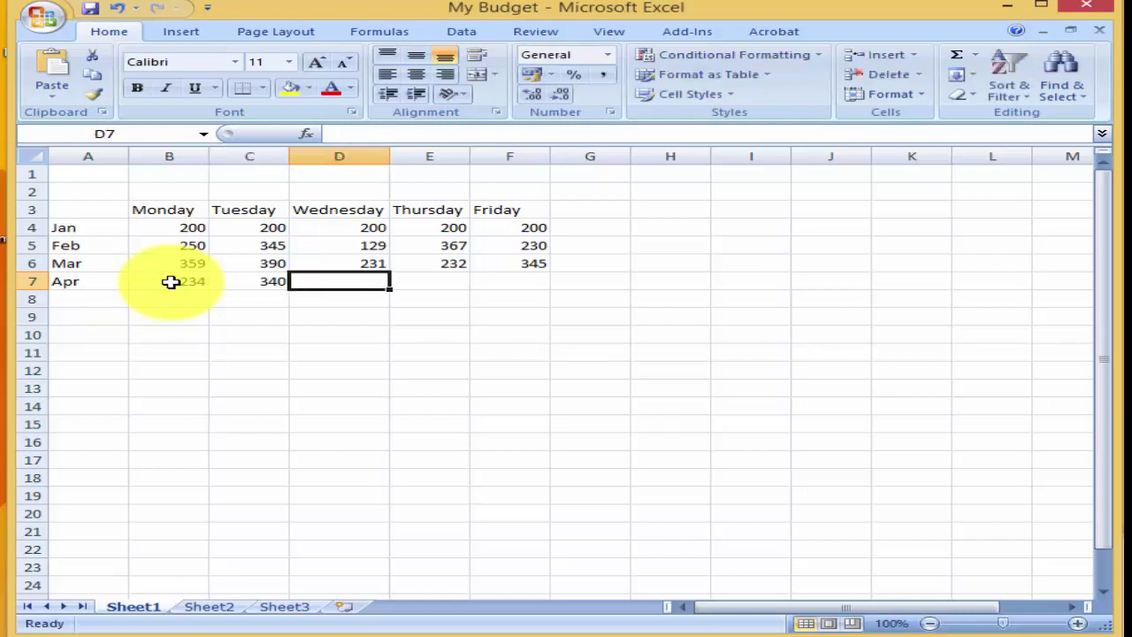
type("230")
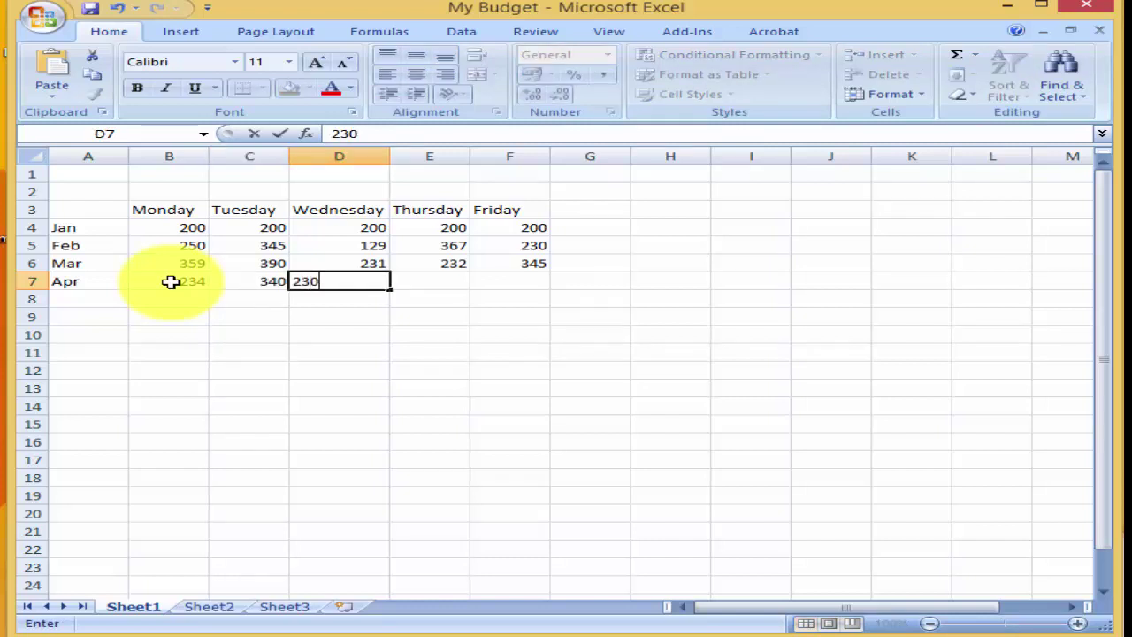
key("Tab")
type("124")
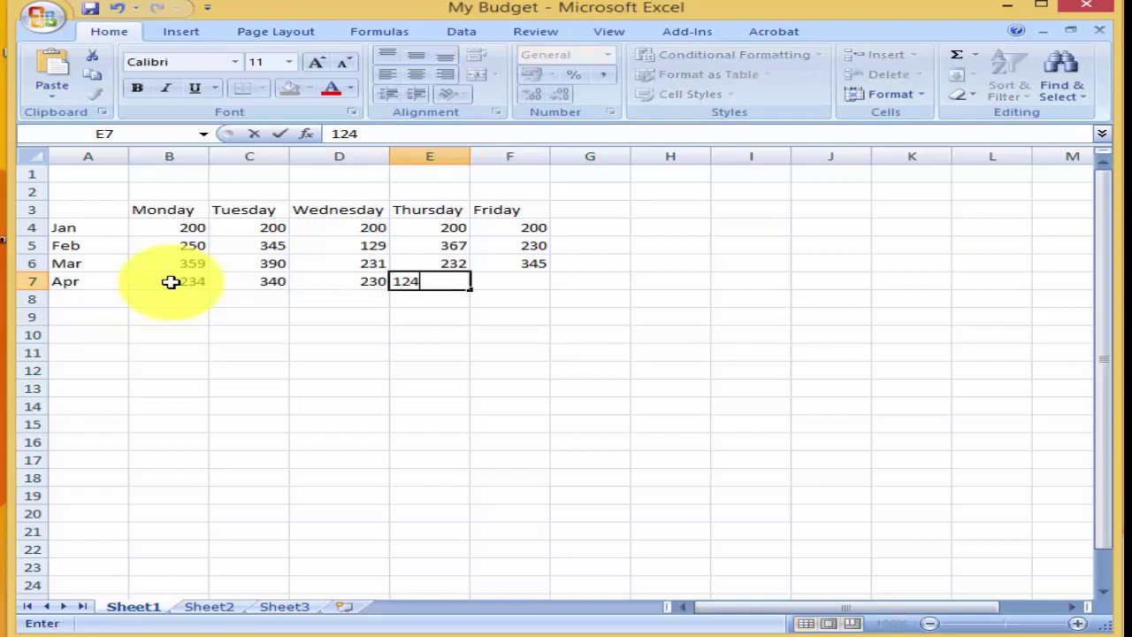
key("Tab")
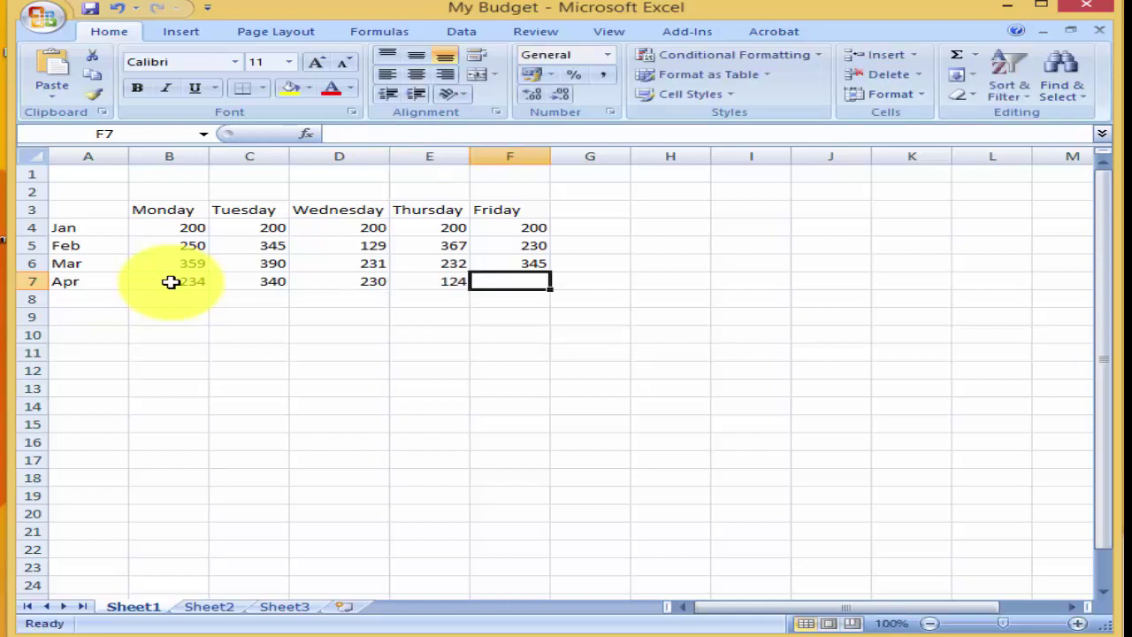
type("230")
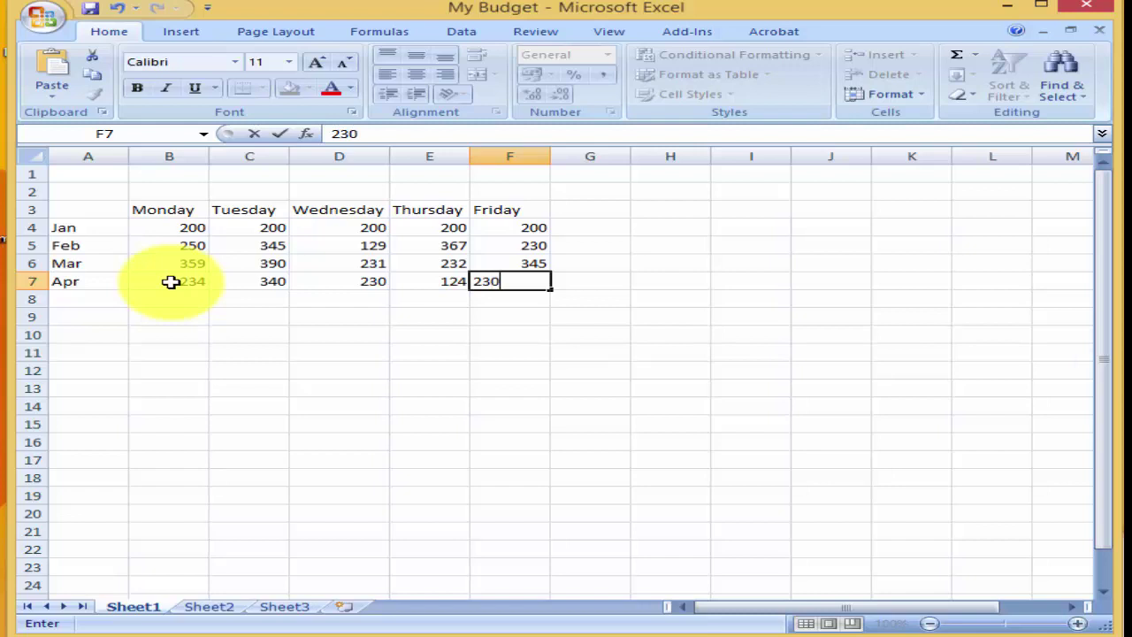
key("Tab")
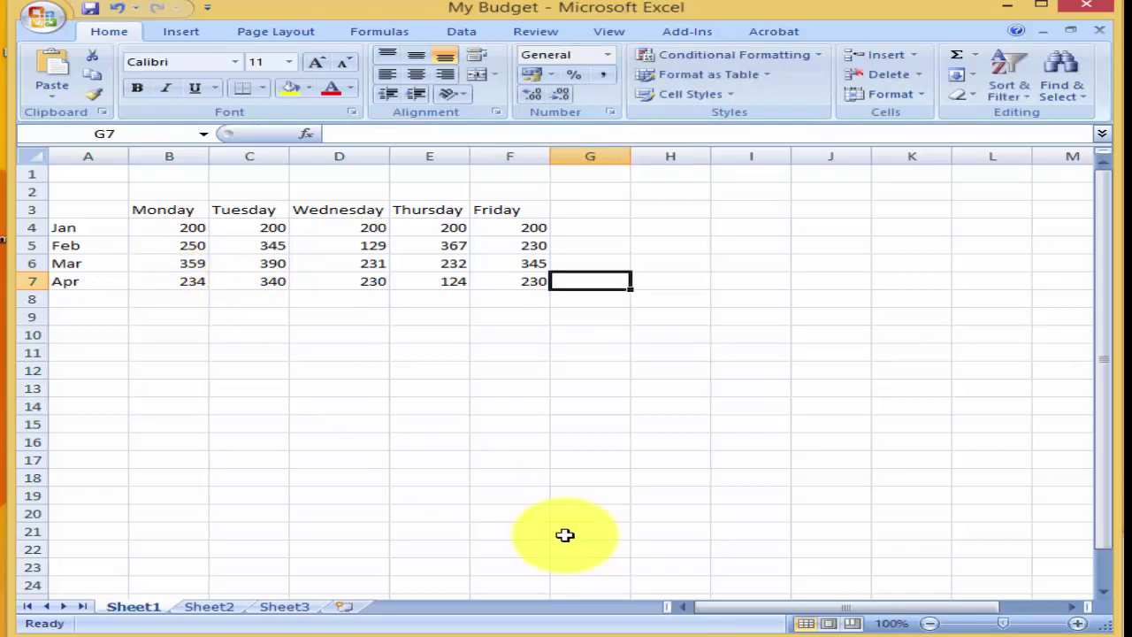
Enter the row label "totla" in cell A9, below the month labels
left_click(738, 636)
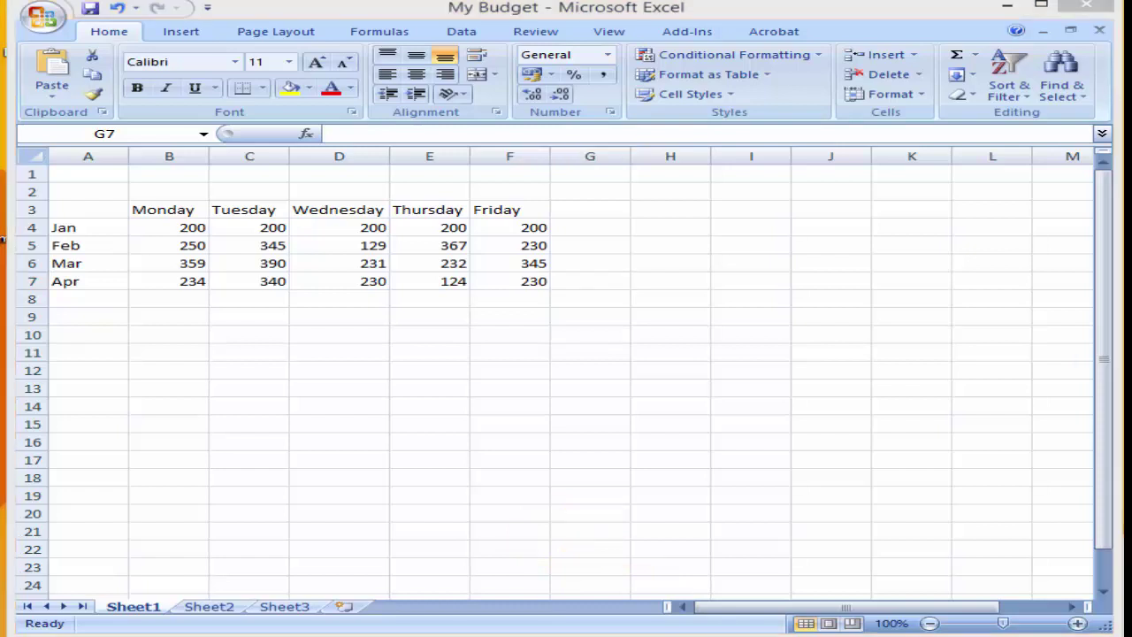
left_click(101, 314)
type("totla")
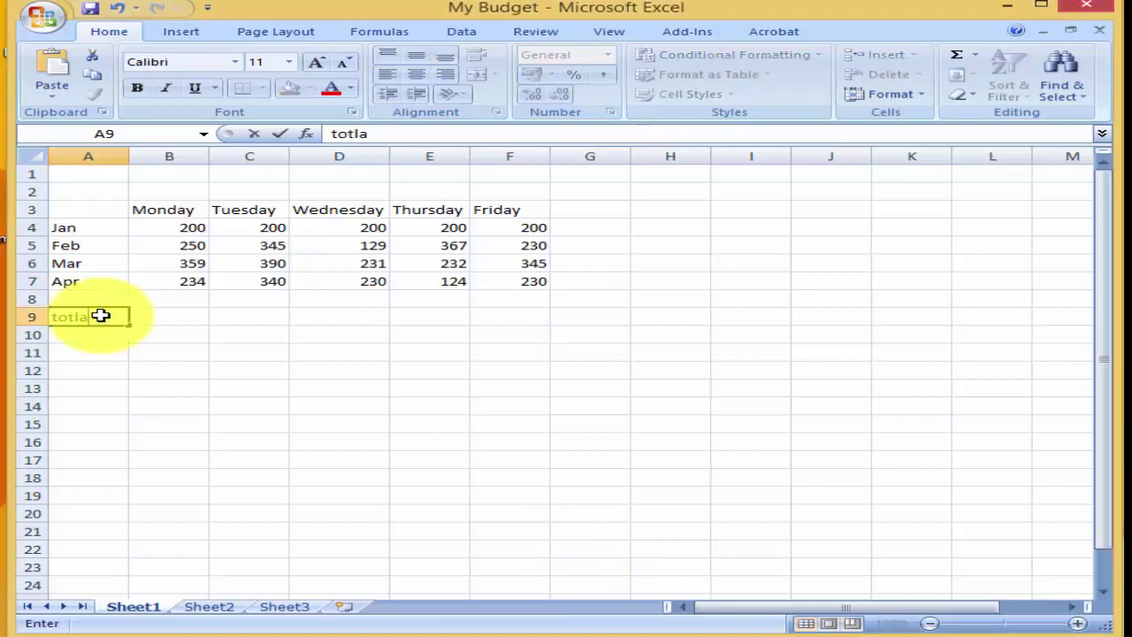
Insert an AutoSum formula in cell B9 that adds the Monday amounts over B4:B8
left_click(166, 324)
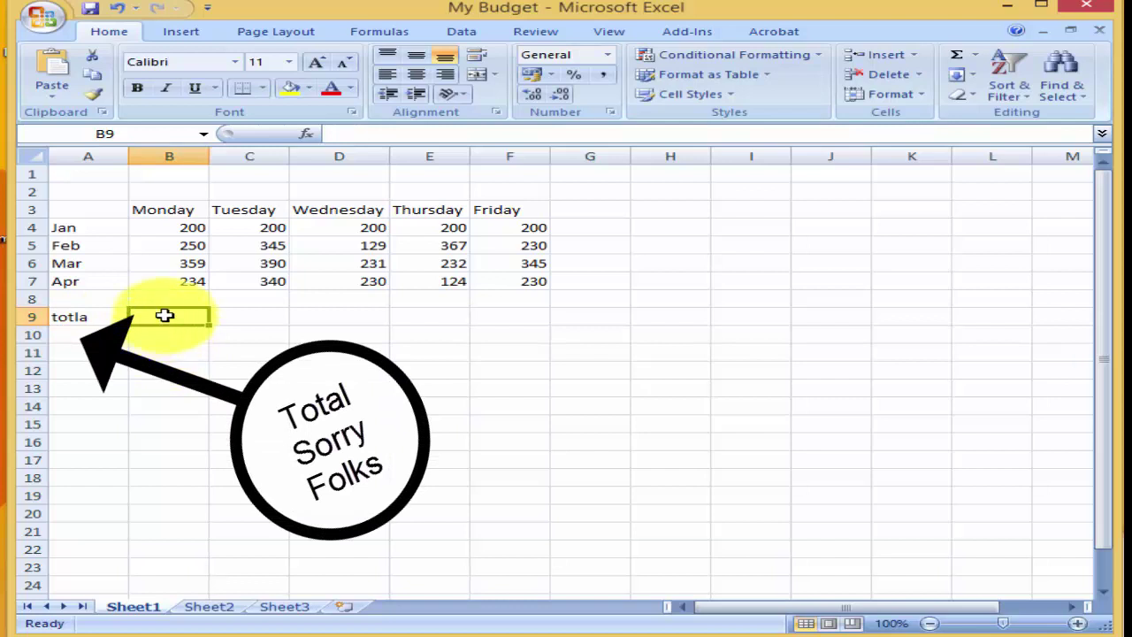
left_click(393, 34)
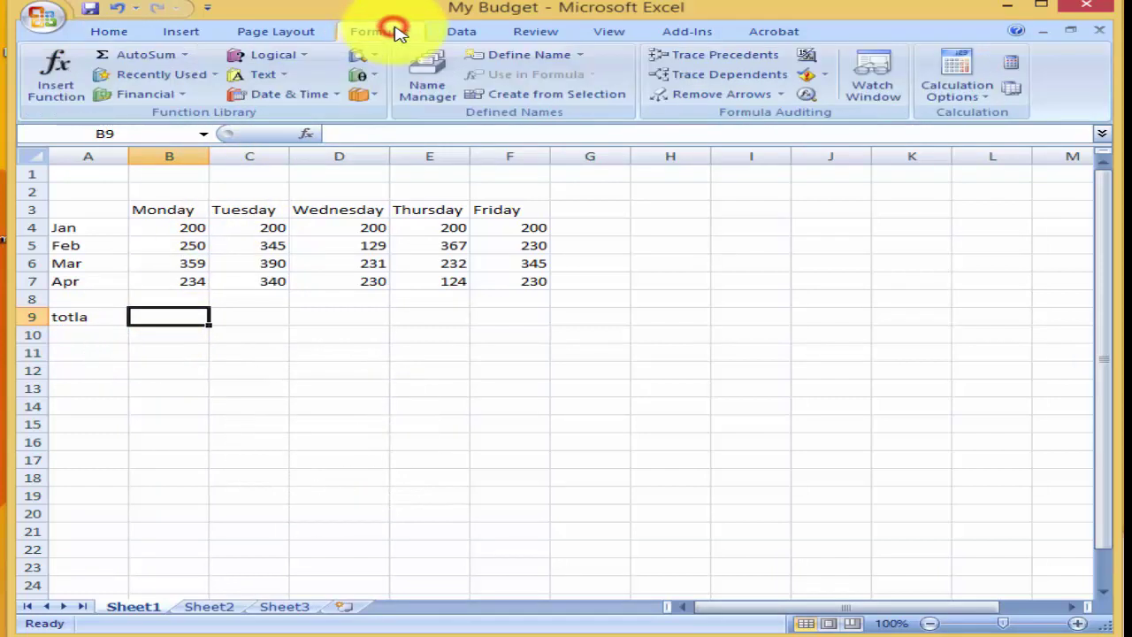
left_click(130, 56)
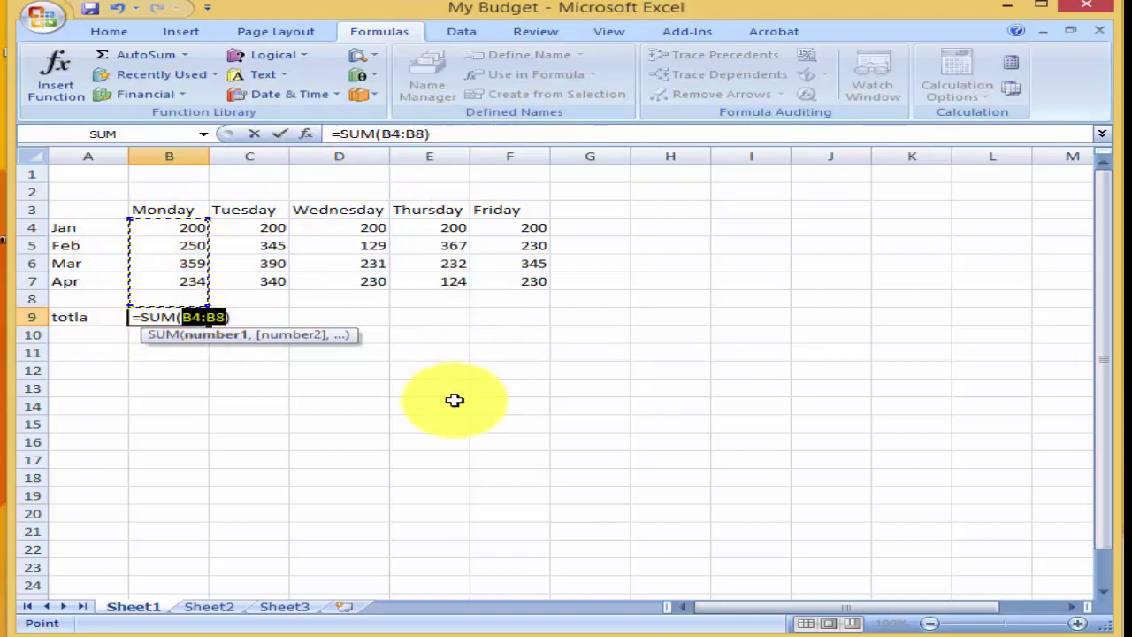
key("Return")
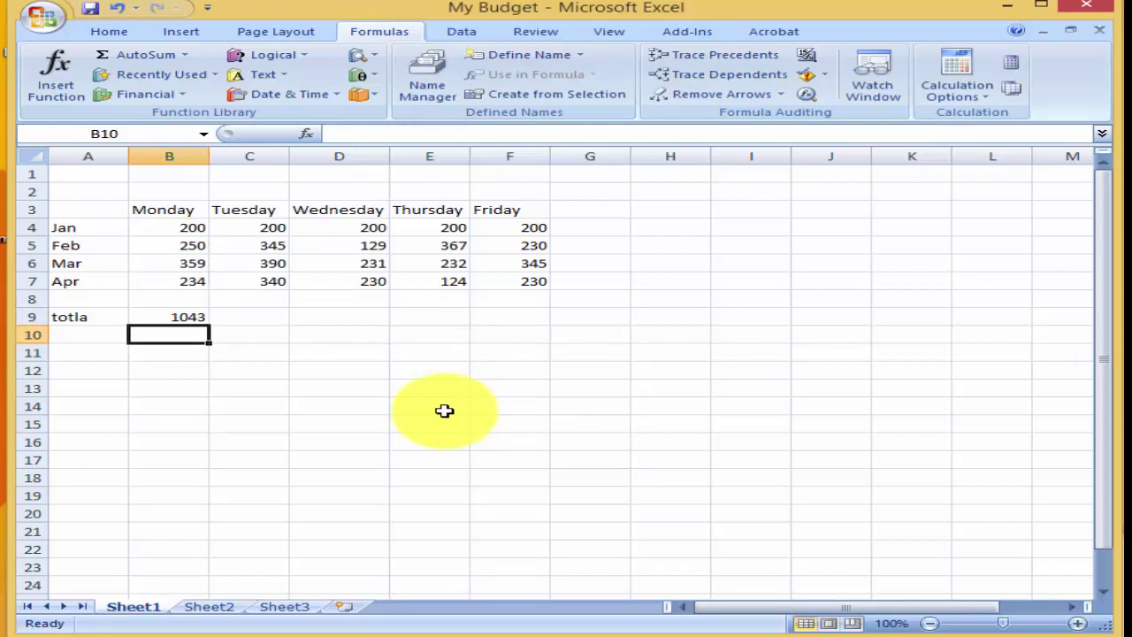
Fill the sum formula from B9 across to F9 and save the workbook
left_click(183, 317)
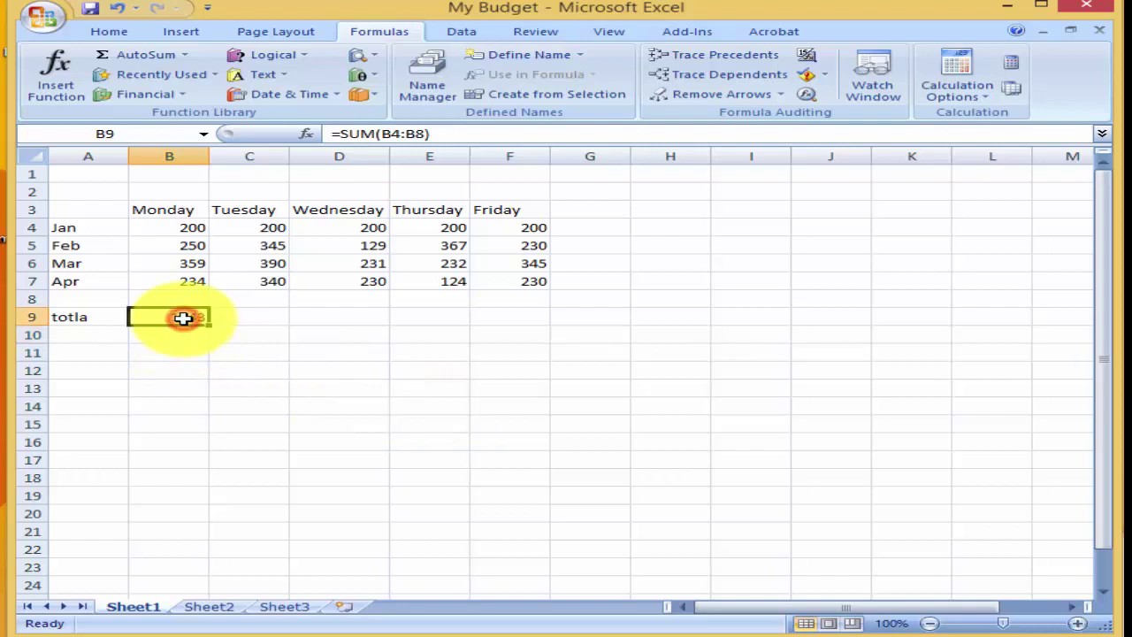
left_click_drag(213, 323, 541, 331)
left_click(541, 333)
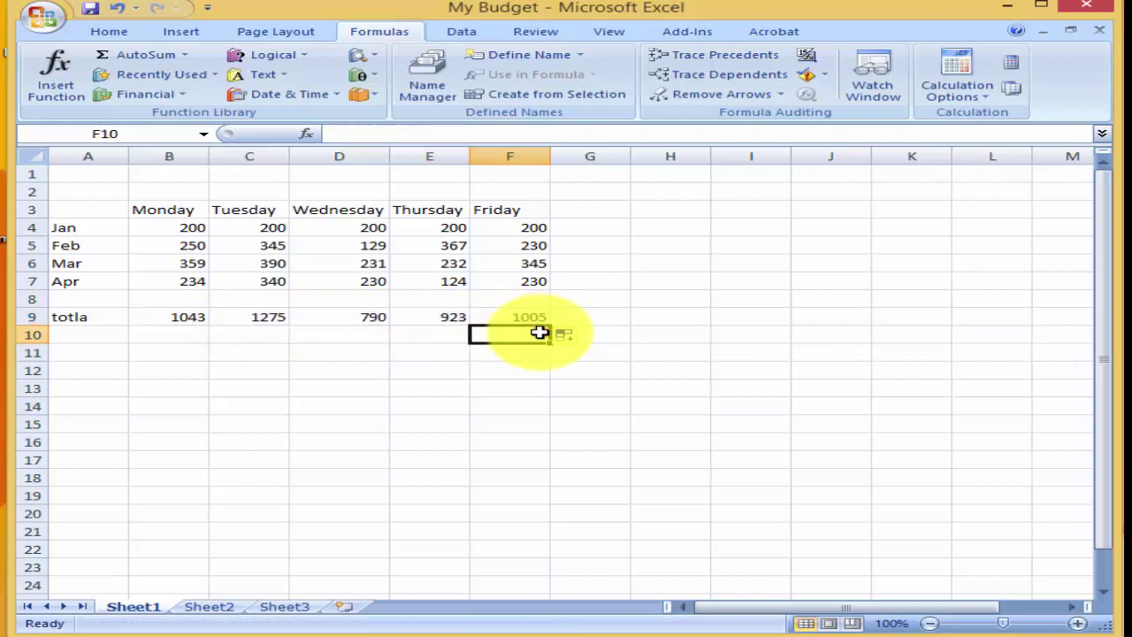
left_click(534, 315)
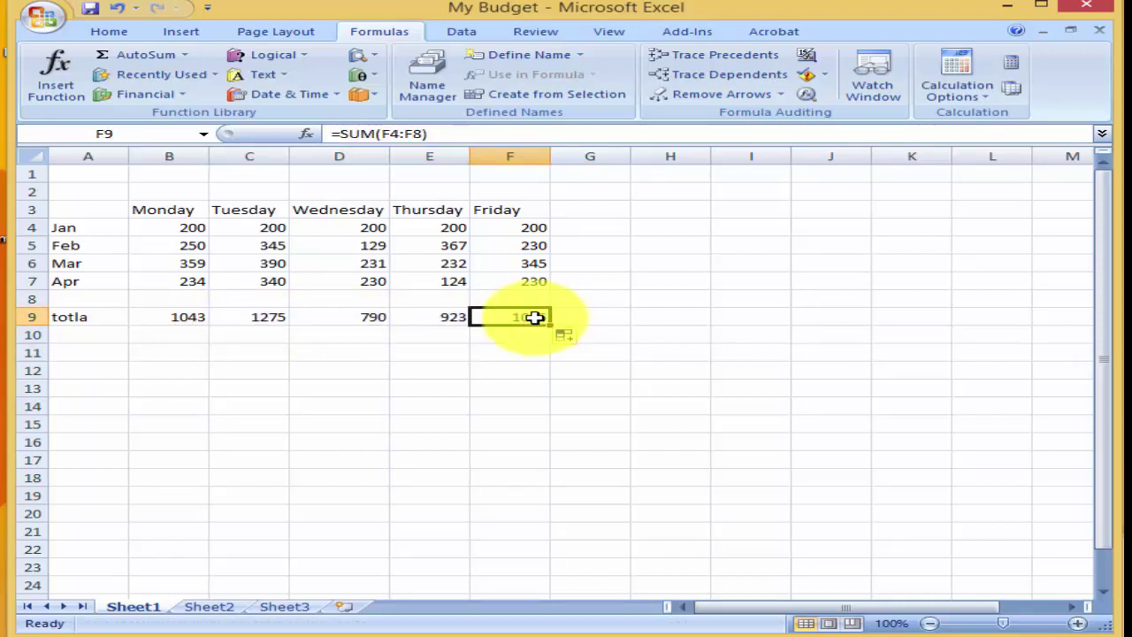
left_click(466, 424)
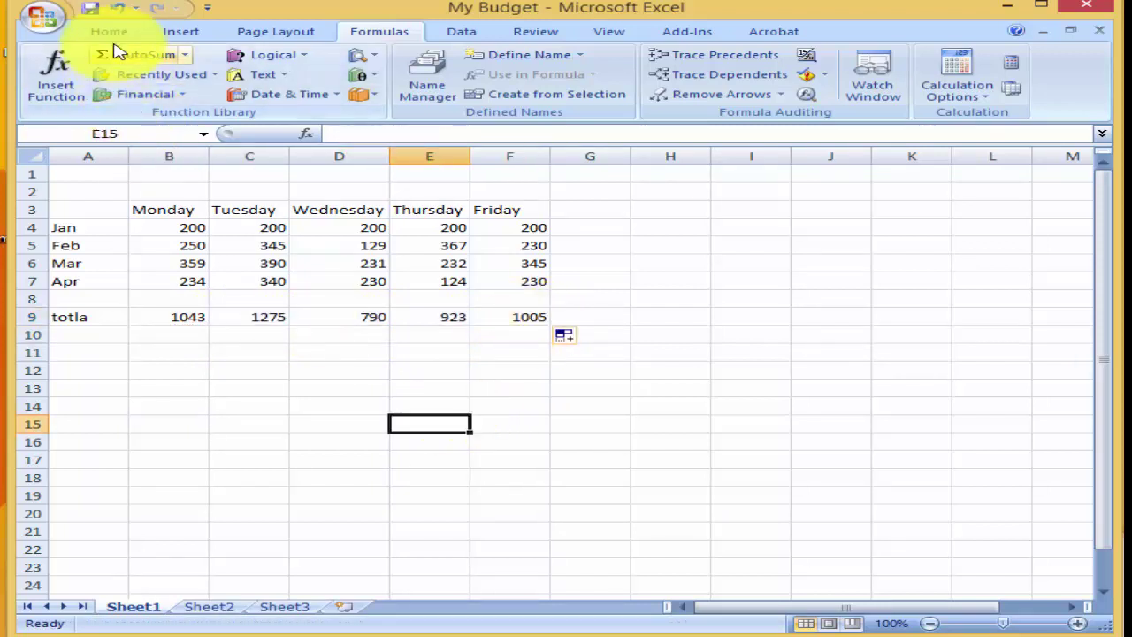
left_click(91, 9)
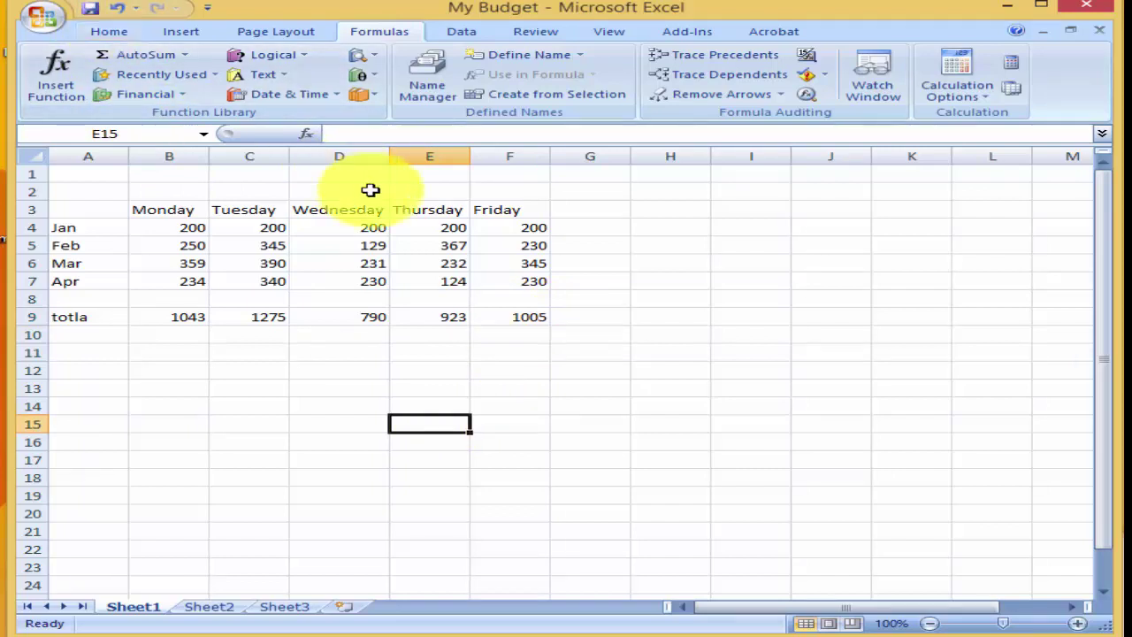